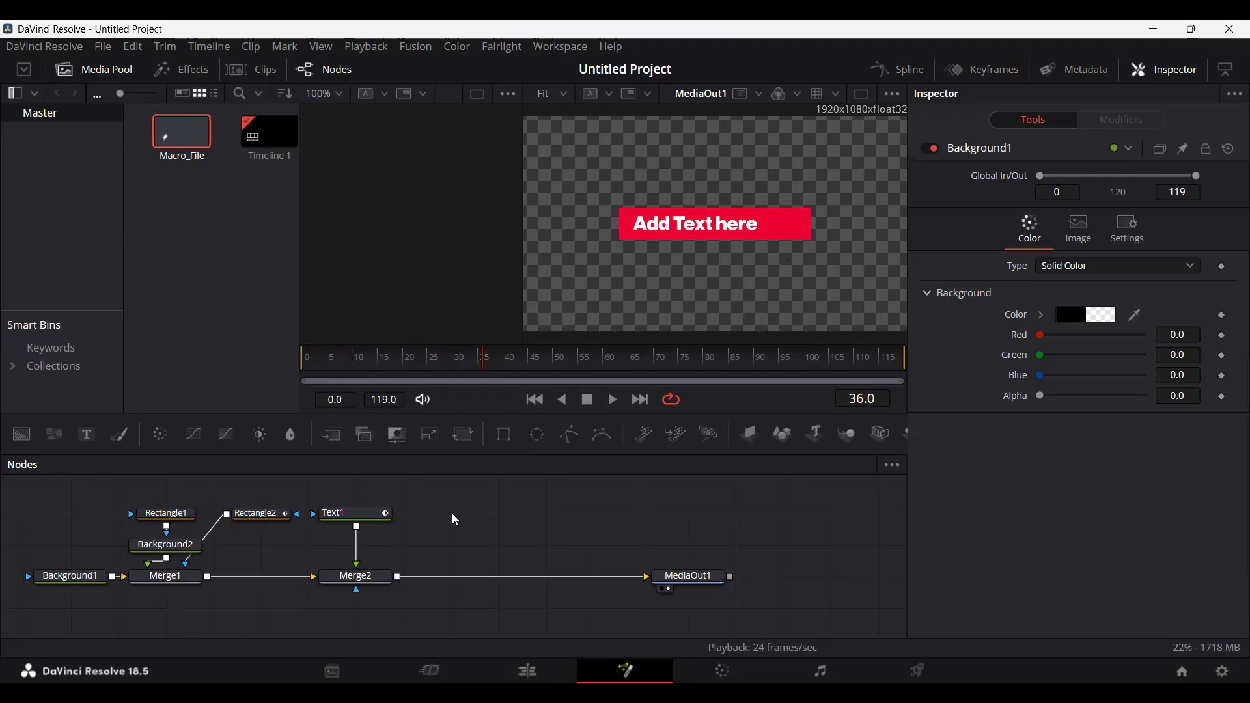
# Rename the Text1 node as Text.
pyautogui.click(349, 514)
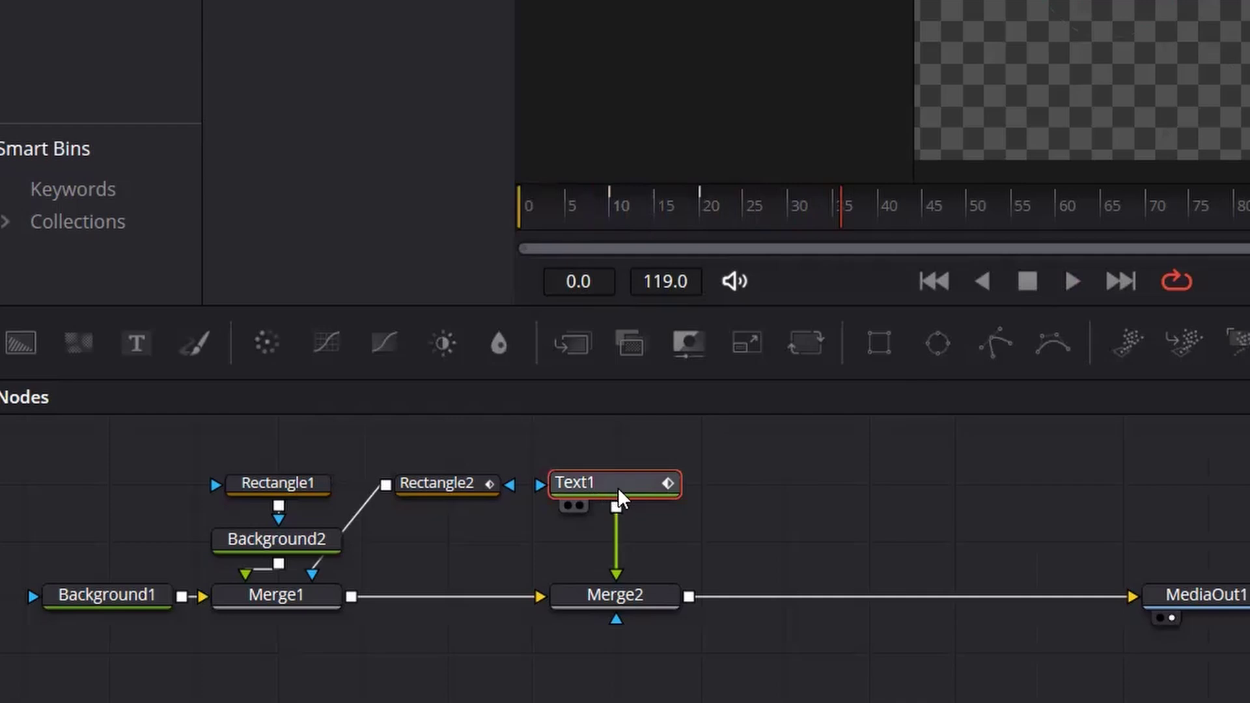
pyautogui.rightClick(618, 487)
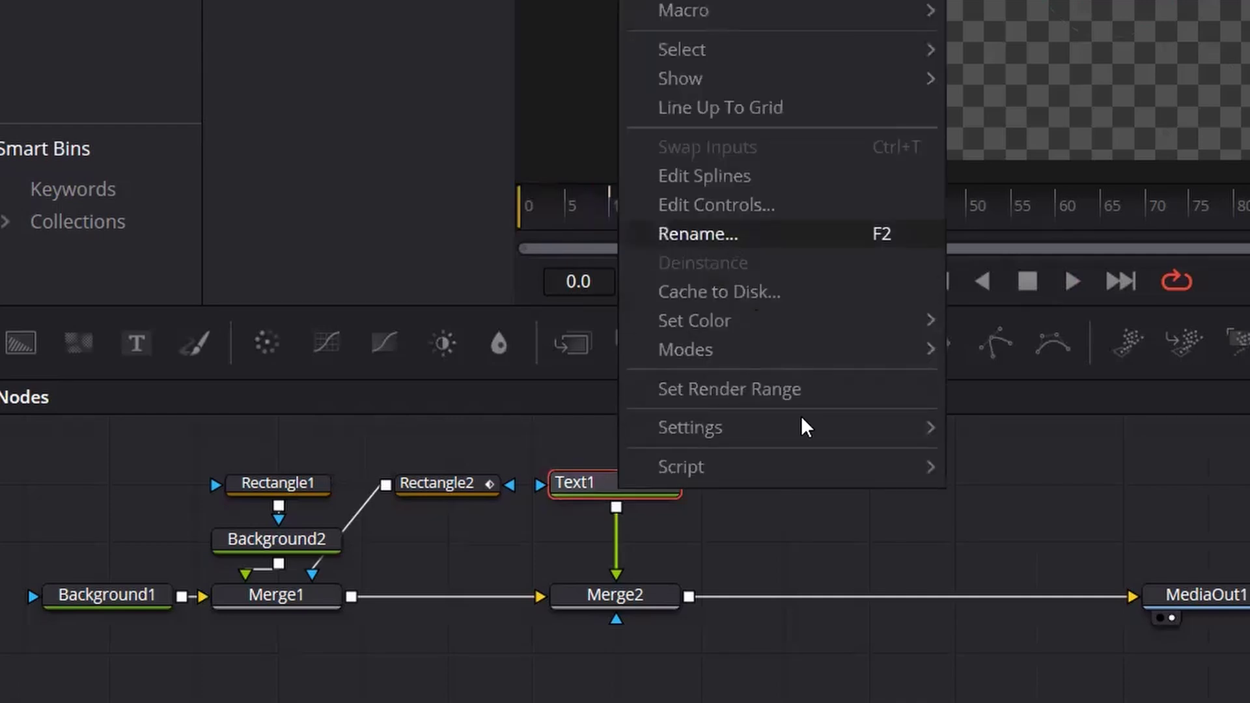
pyautogui.press('F2')
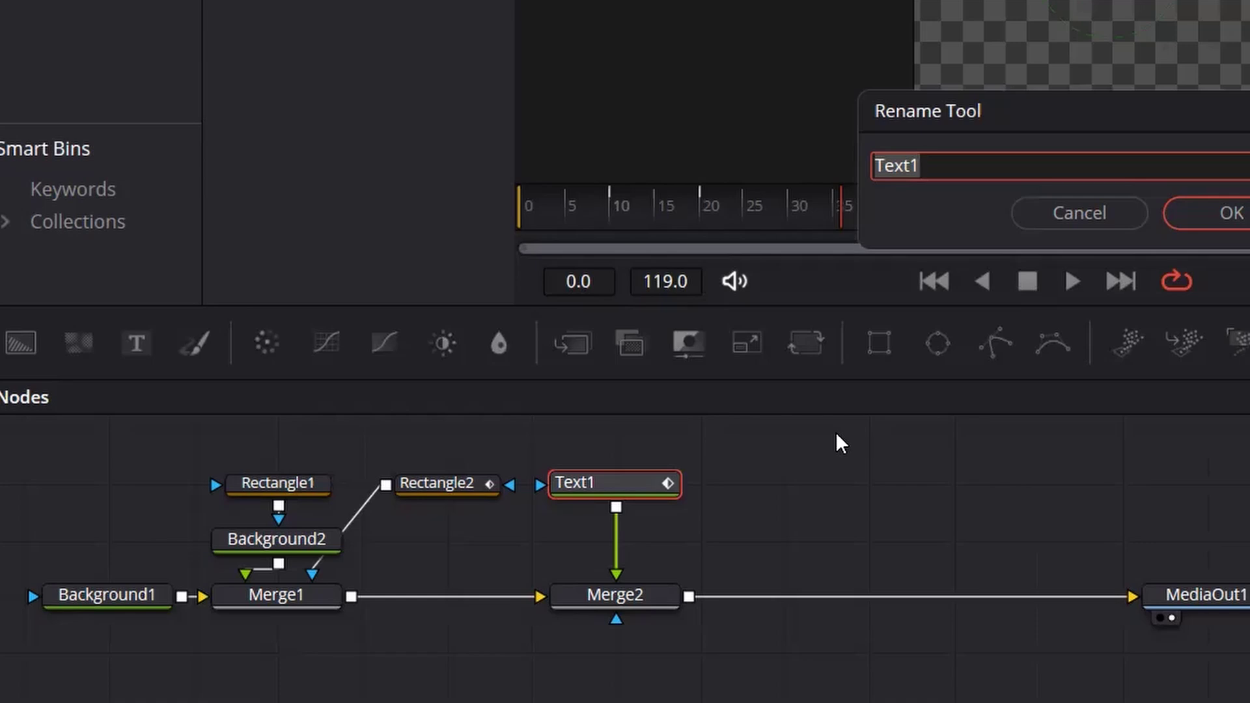
pyautogui.press('End')
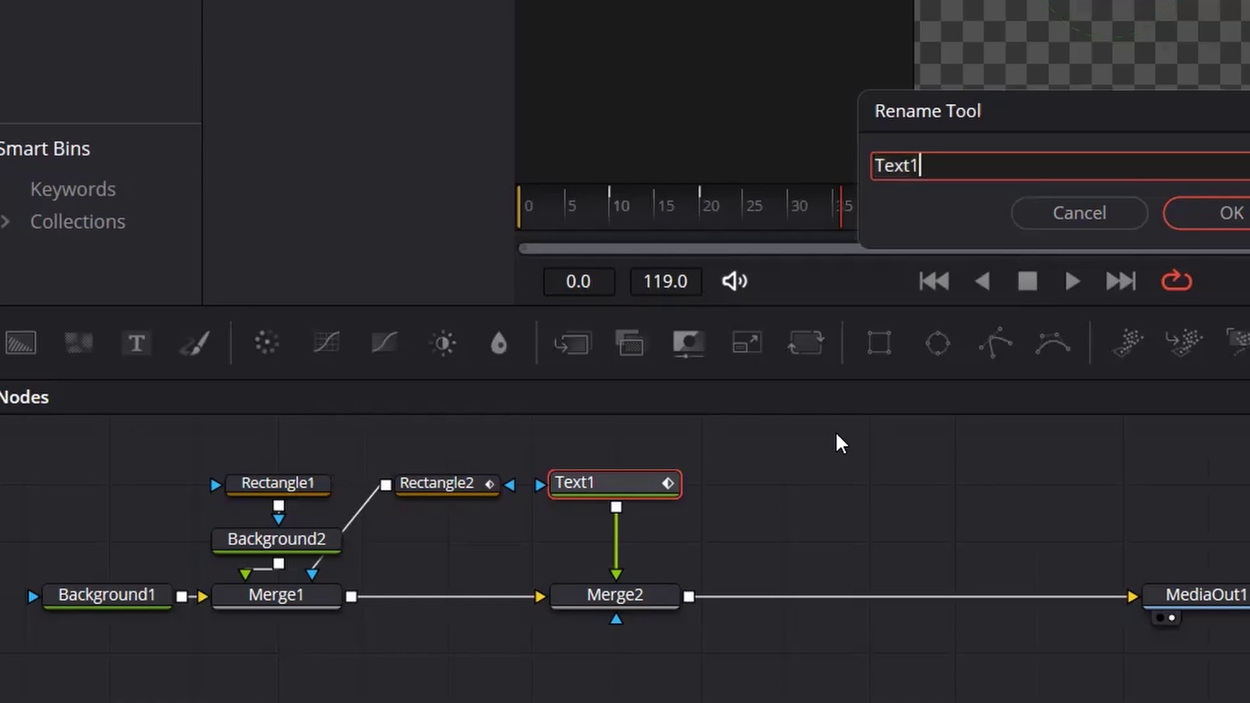
pyautogui.write('=')
pyautogui.press('BackSpace')
pyautogui.press('BackSpace')
pyautogui.press('Return')
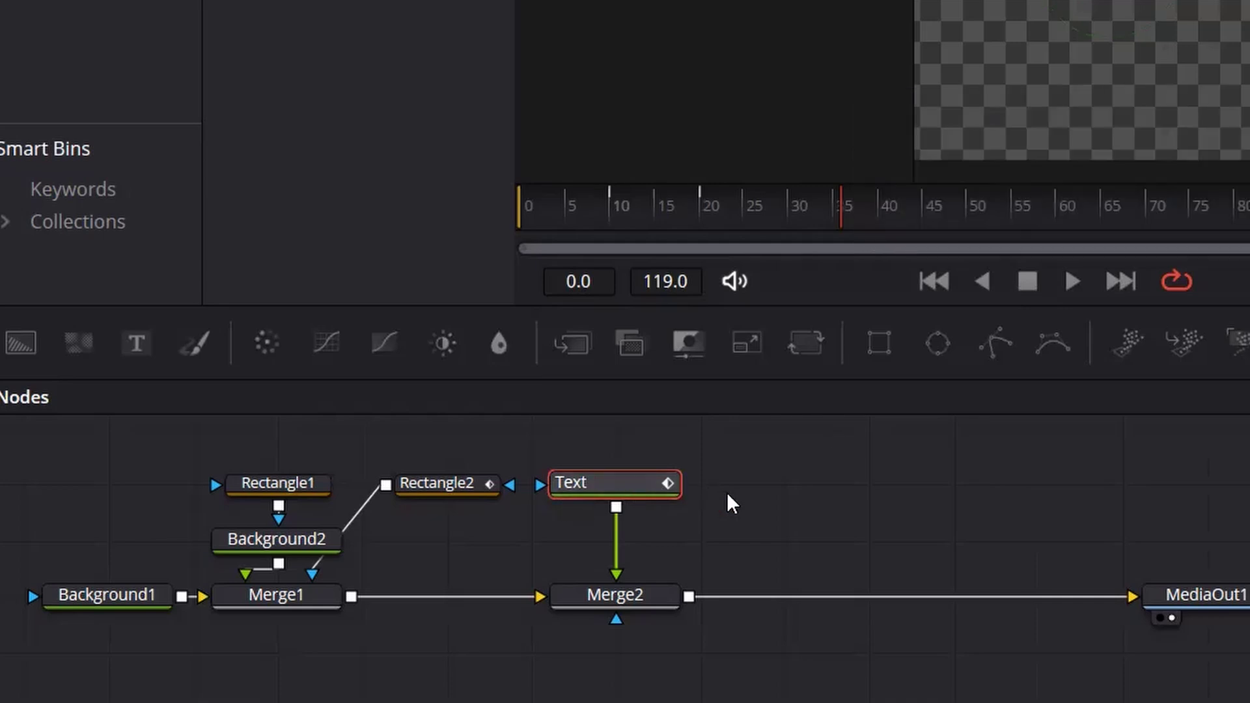
# Rename the Background2 node as BackgroundColor.
pyautogui.click(303, 544)
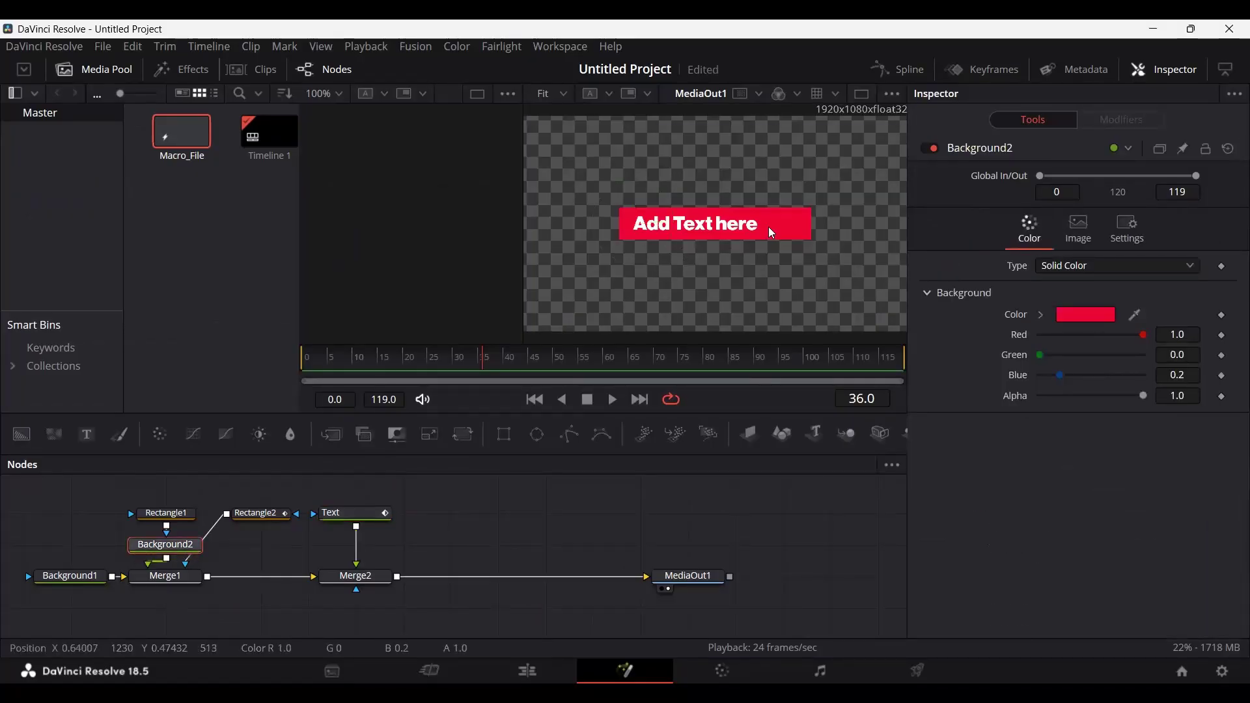
pyautogui.rightClick(172, 544)
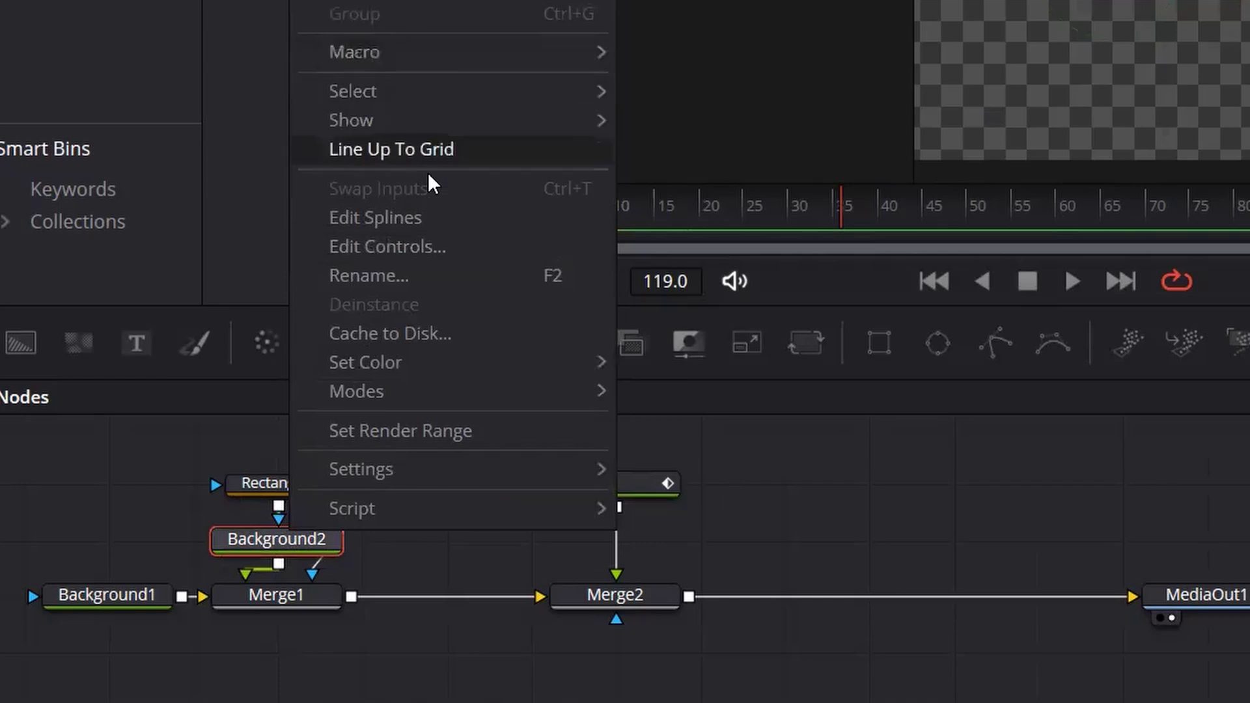
pyautogui.click(436, 270)
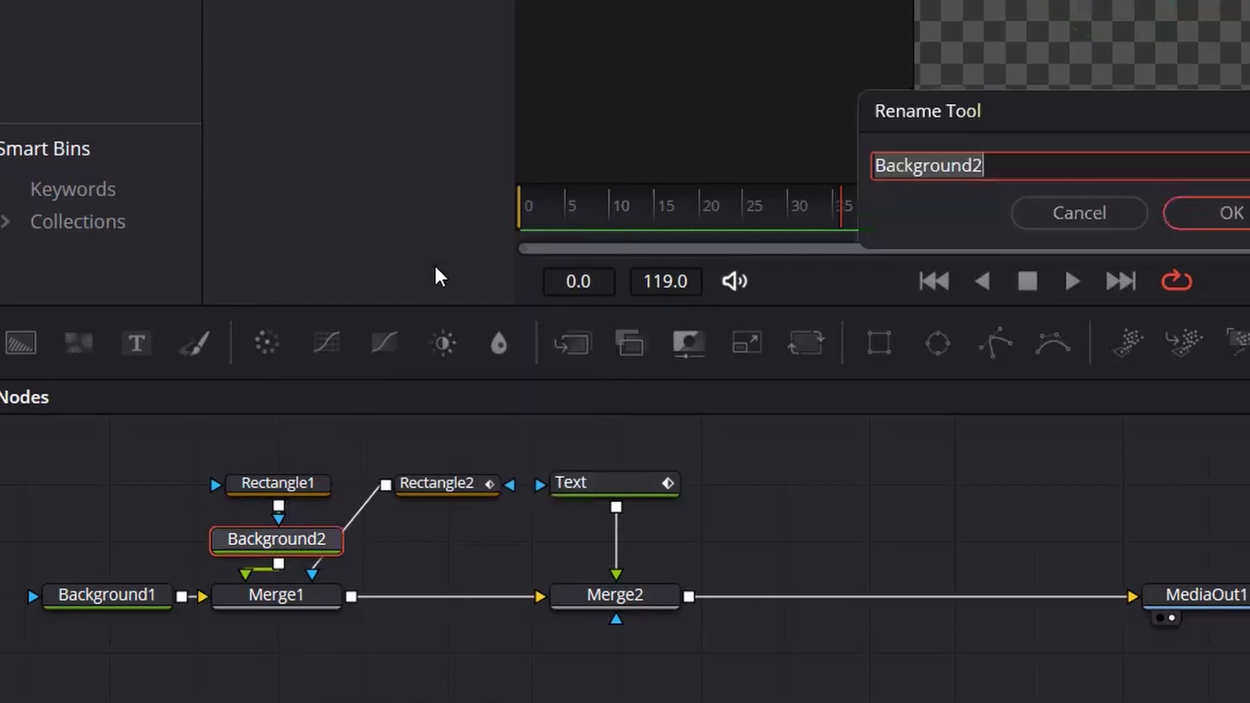
pyautogui.press('End')
pyautogui.press('BackSpace')
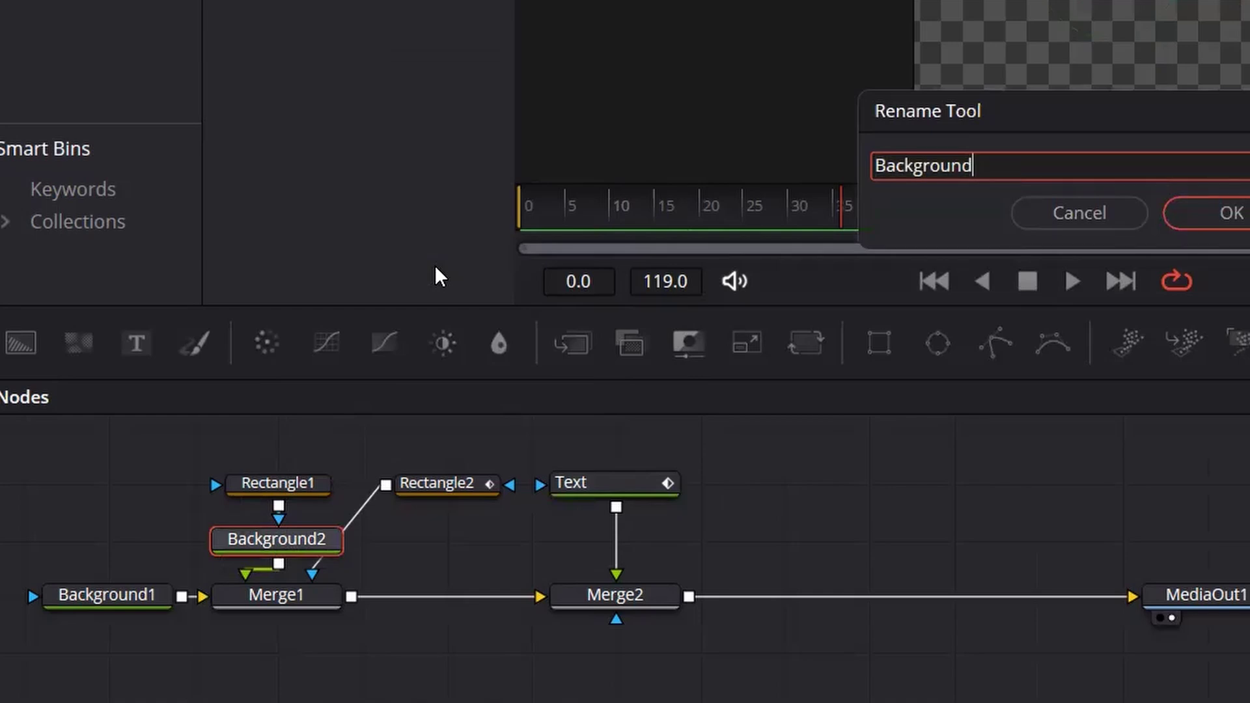
pyautogui.write('Color')
pyautogui.press('Return')
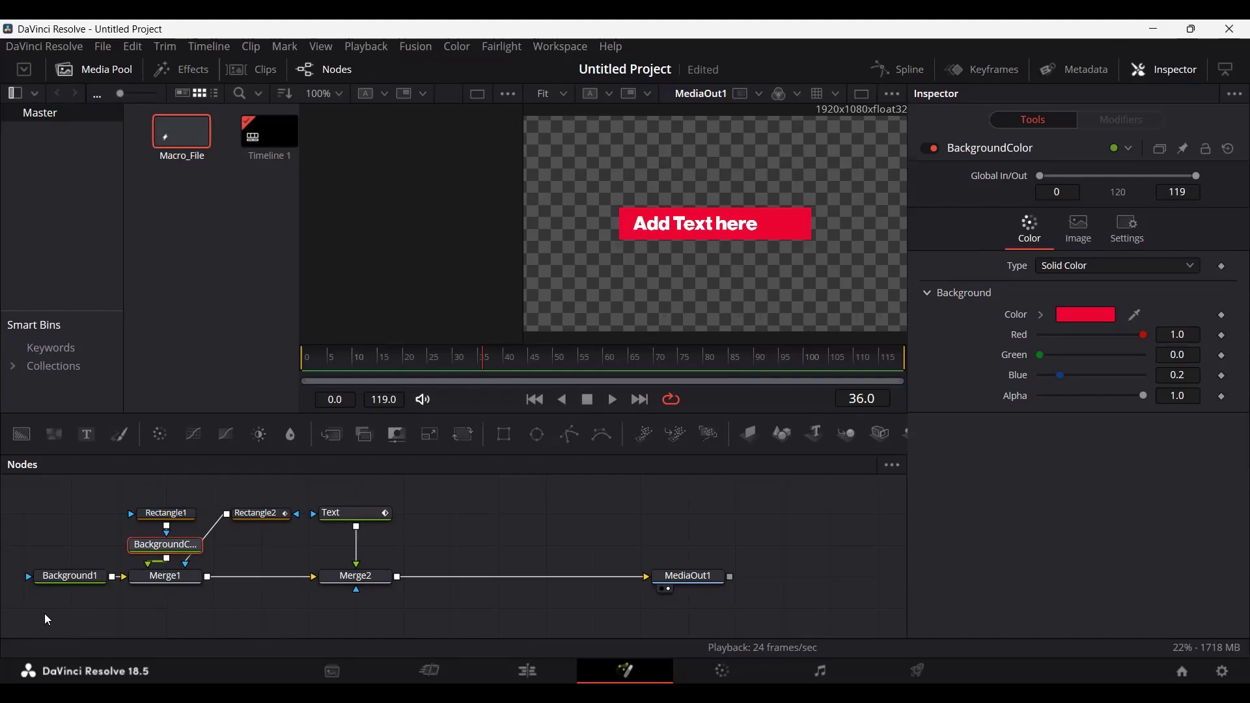
# Create a macro from all nodes except MediaOut1 and collapse the parameter groups in its editor.
pyautogui.moveTo(44, 613); pyautogui.dragTo(413, 476)
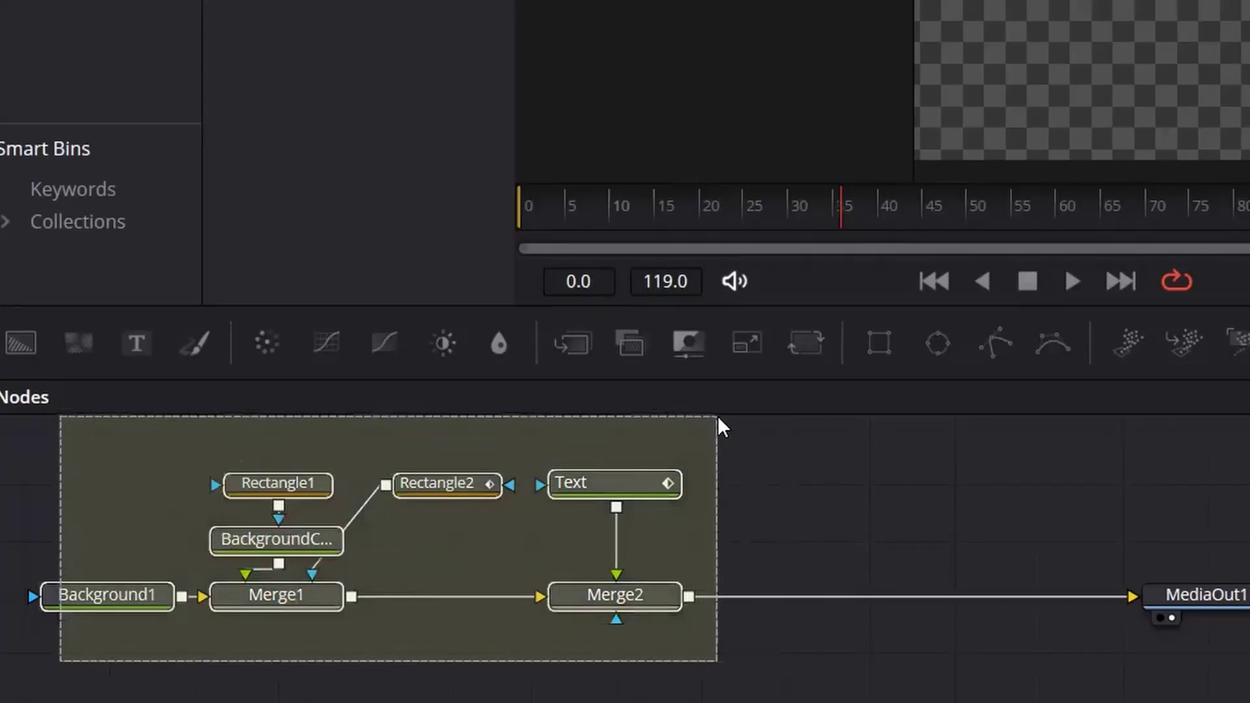
pyautogui.moveTo(718, 419); pyautogui.dragTo(721, 415)
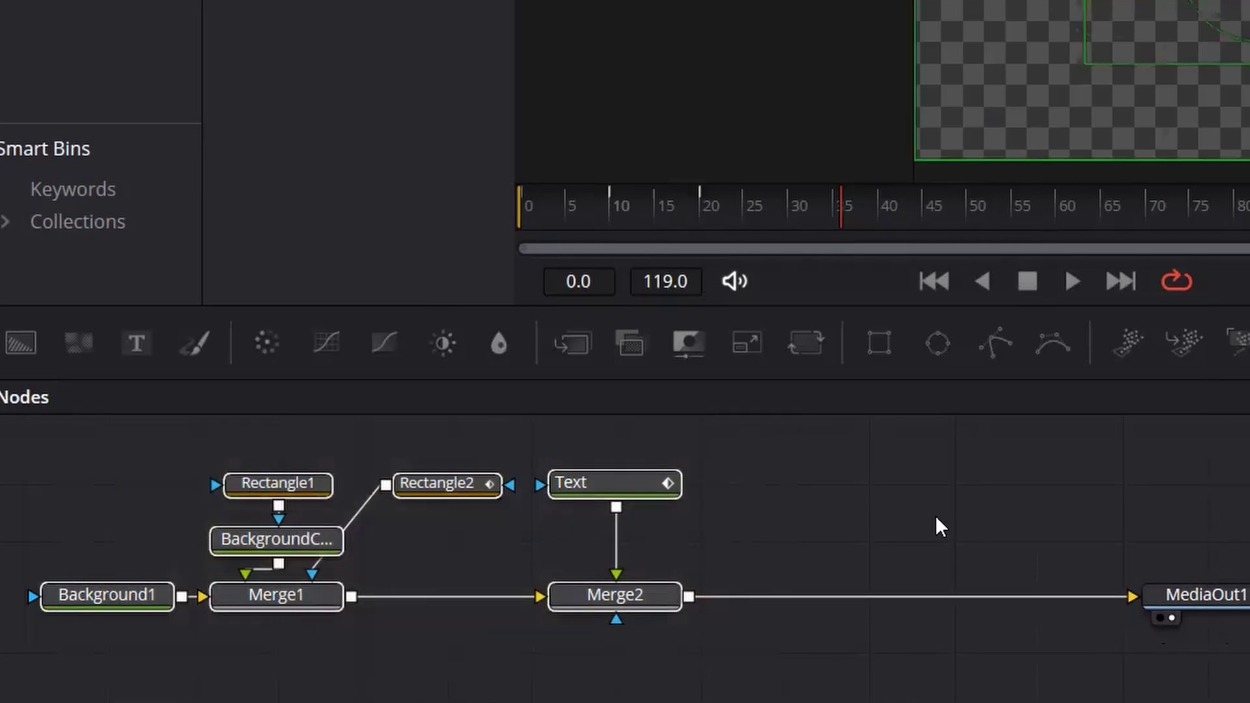
pyautogui.rightClick(607, 600)
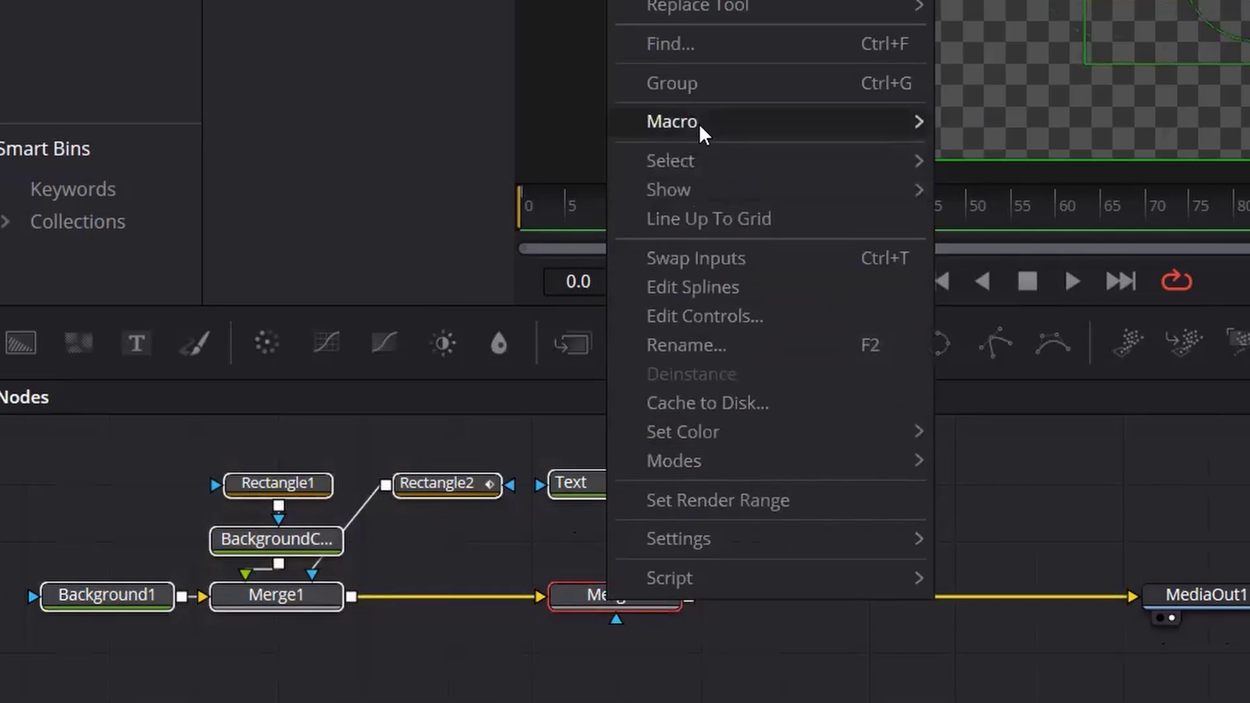
pyautogui.moveTo(706, 129)
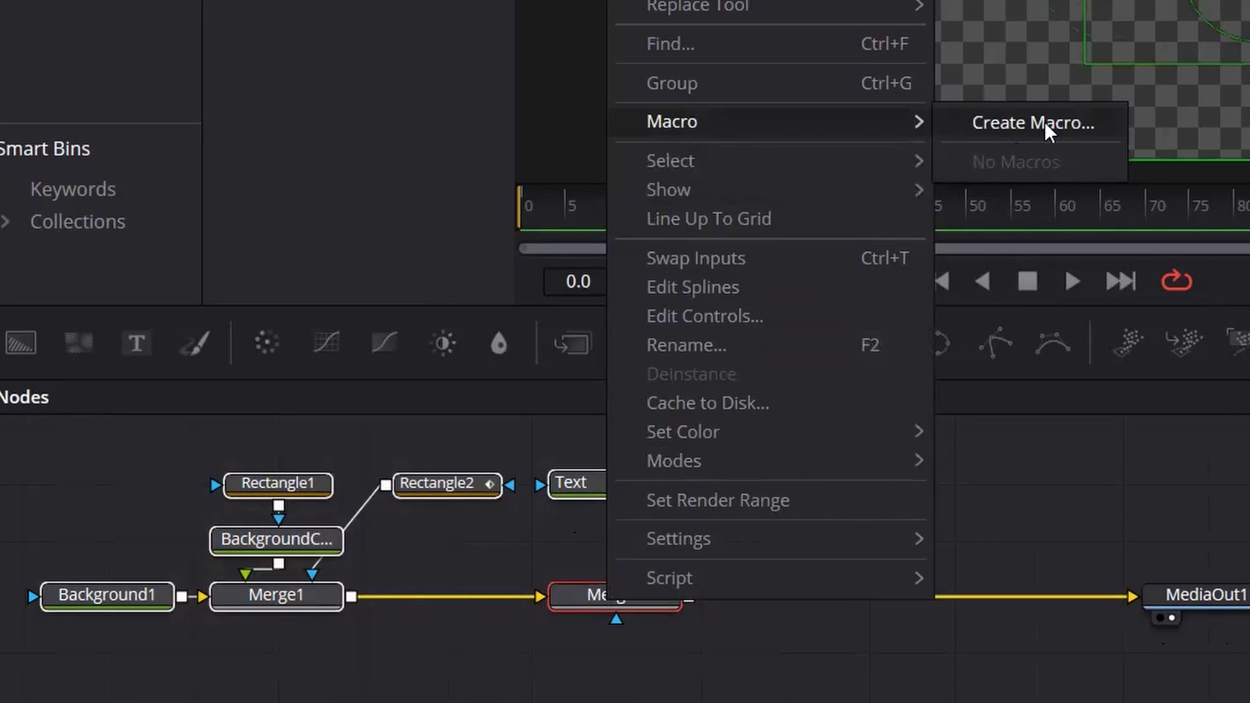
pyautogui.click(1038, 121)
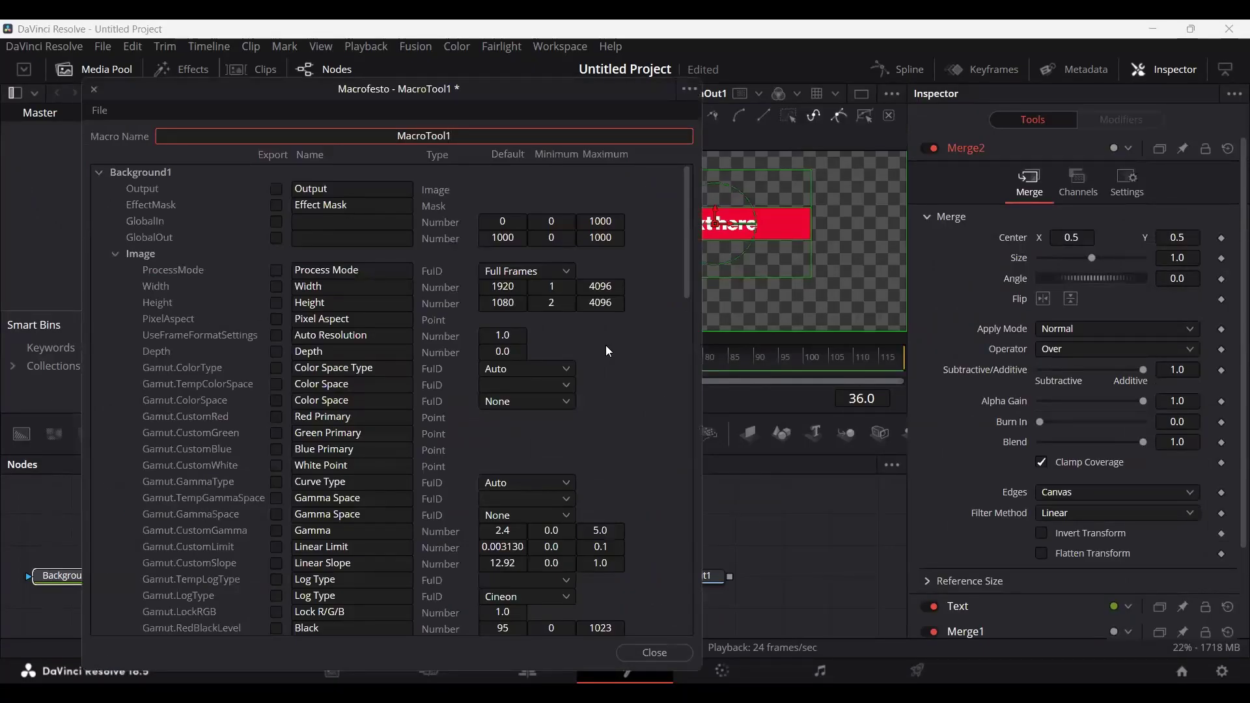
pyautogui.click(100, 173)
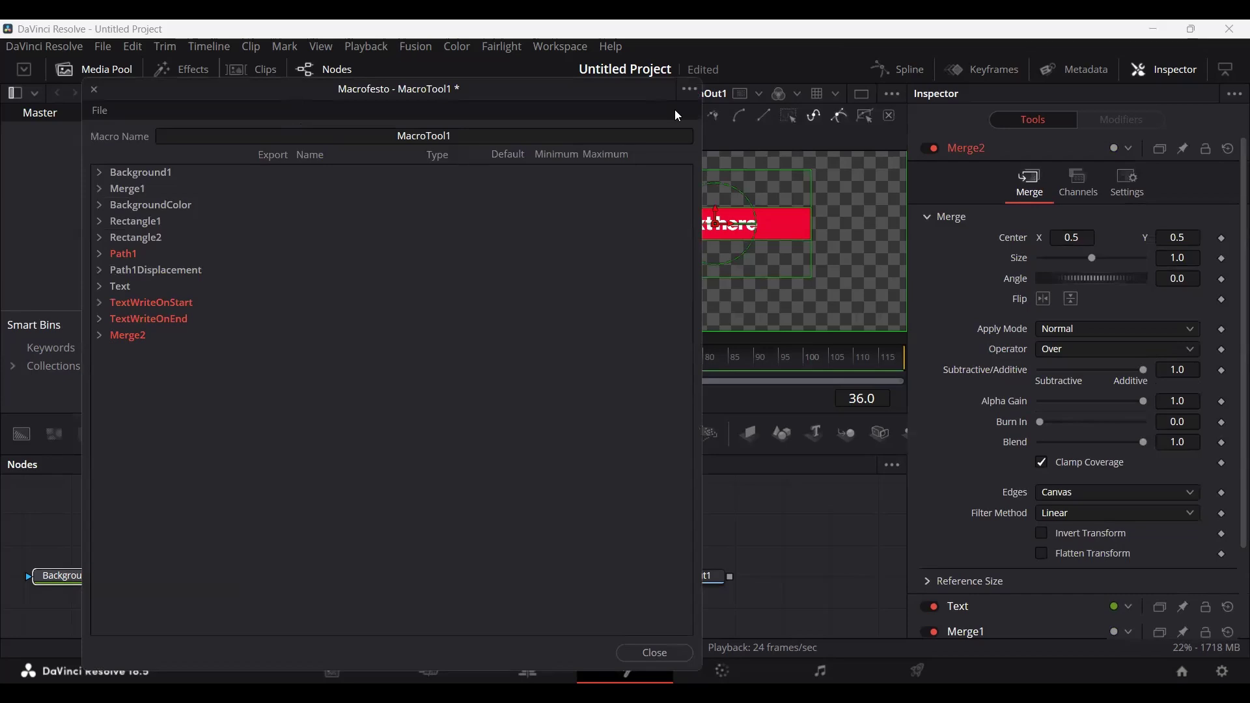
# Move the macro editor clear of the node graph and check which Merge2 parameters are set for export.
pyautogui.moveTo(676, 112); pyautogui.dragTo(1080, 111)
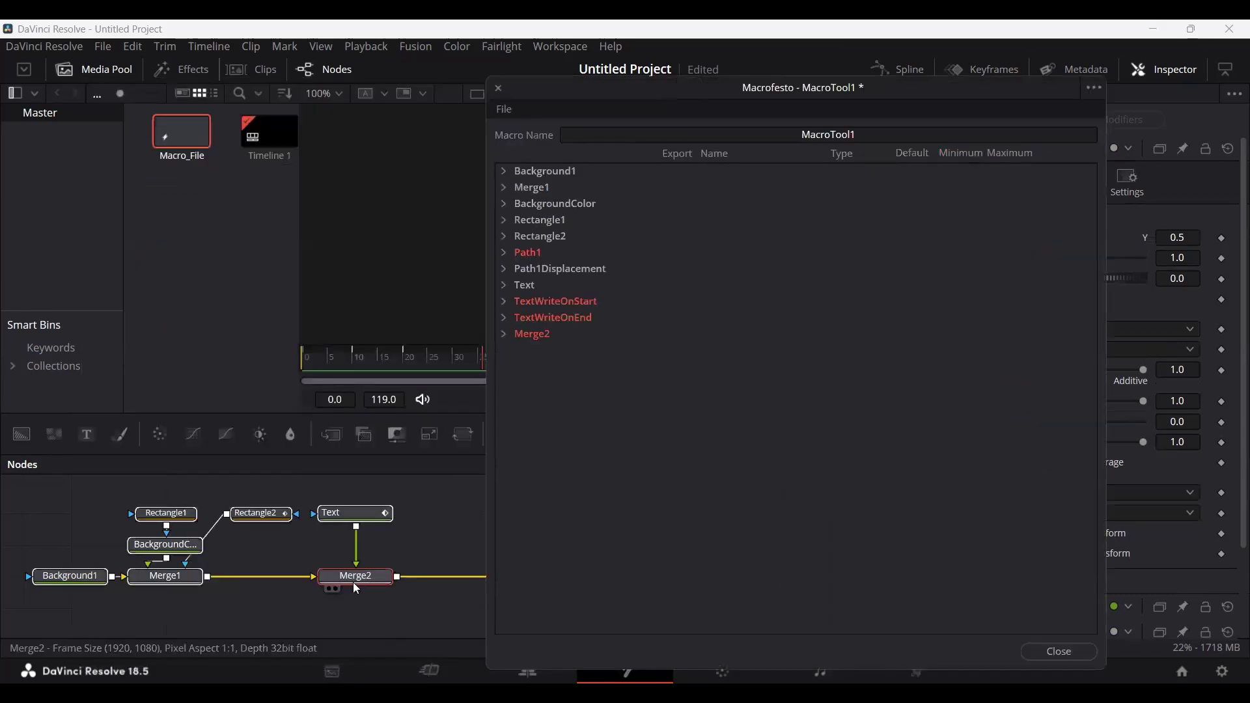
pyautogui.click(507, 335)
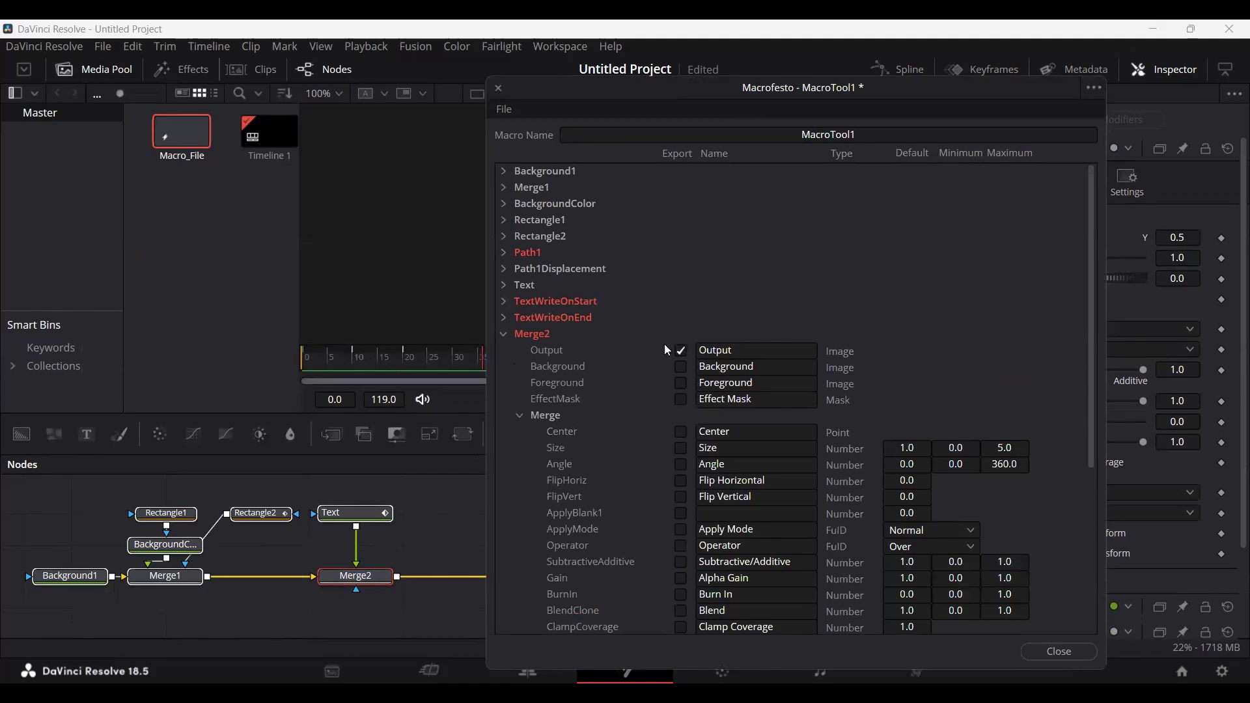
pyautogui.click(505, 335)
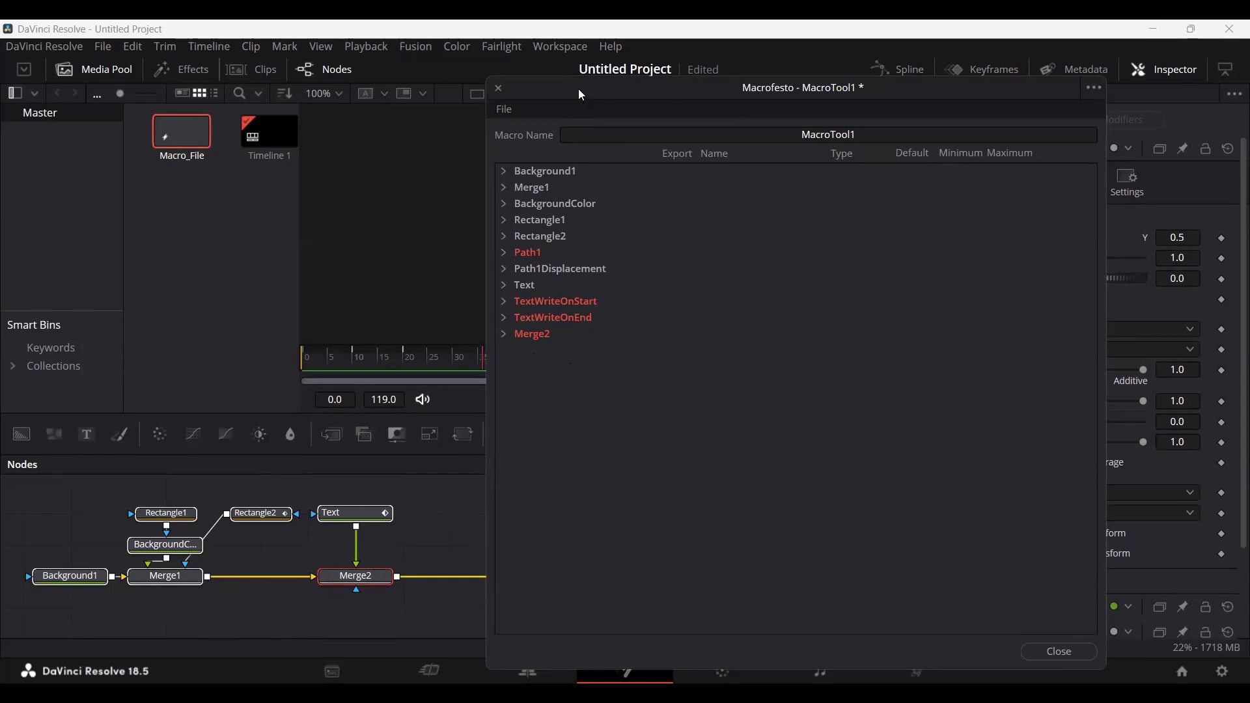
pyautogui.moveTo(582, 96); pyautogui.dragTo(361, 79)
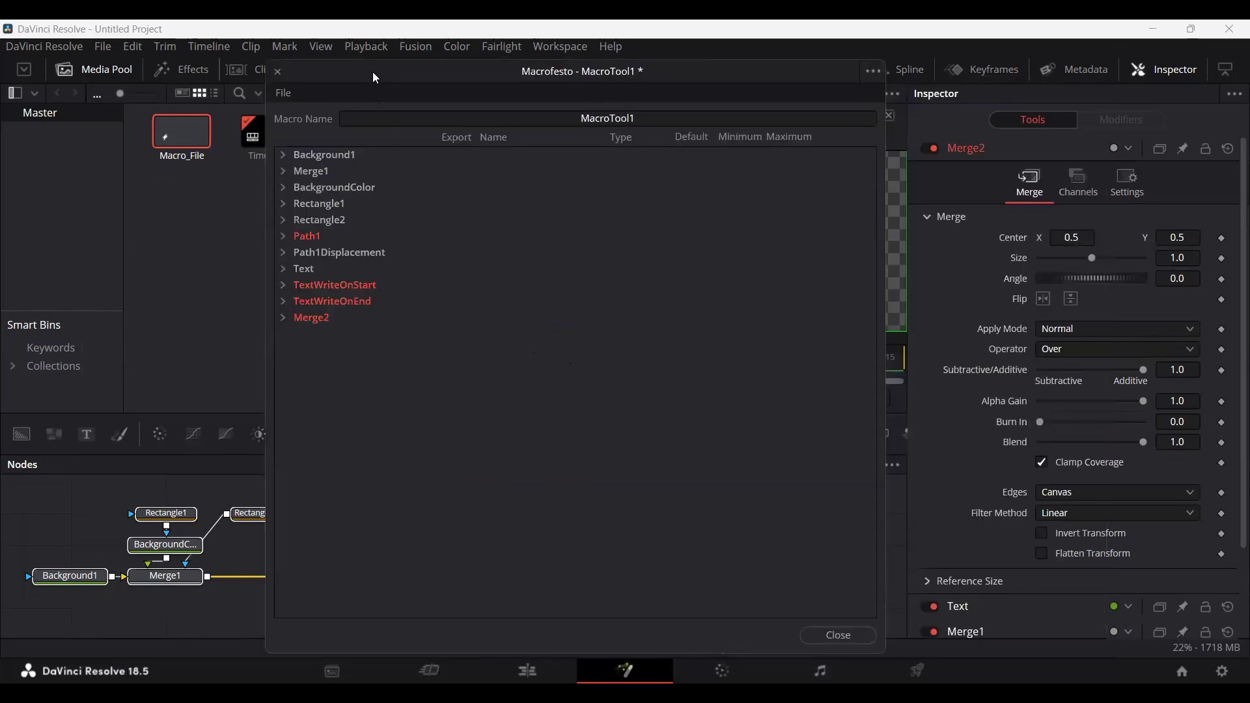
pyautogui.moveTo(375, 77); pyautogui.dragTo(532, 80)
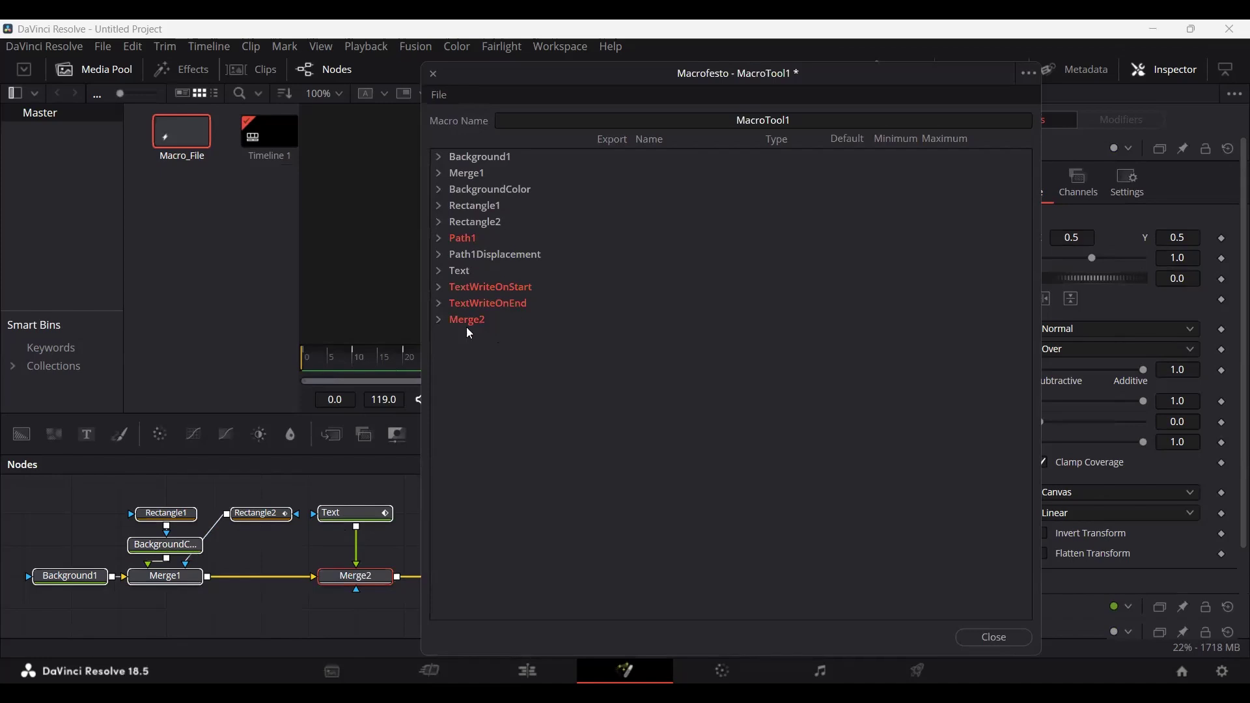
# Check which parameters of TextWriteOnStart, TextWriteOnEnd and Path1 are set for export in the macro.
pyautogui.click(439, 291)
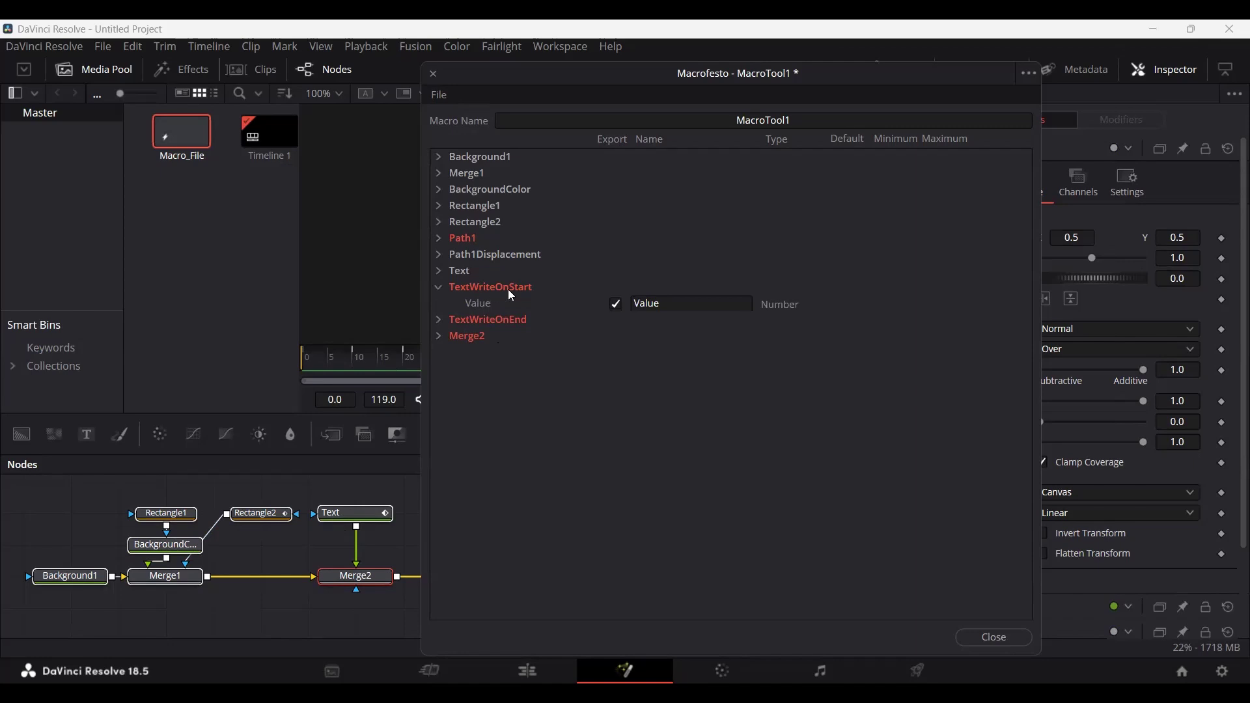
pyautogui.click(440, 322)
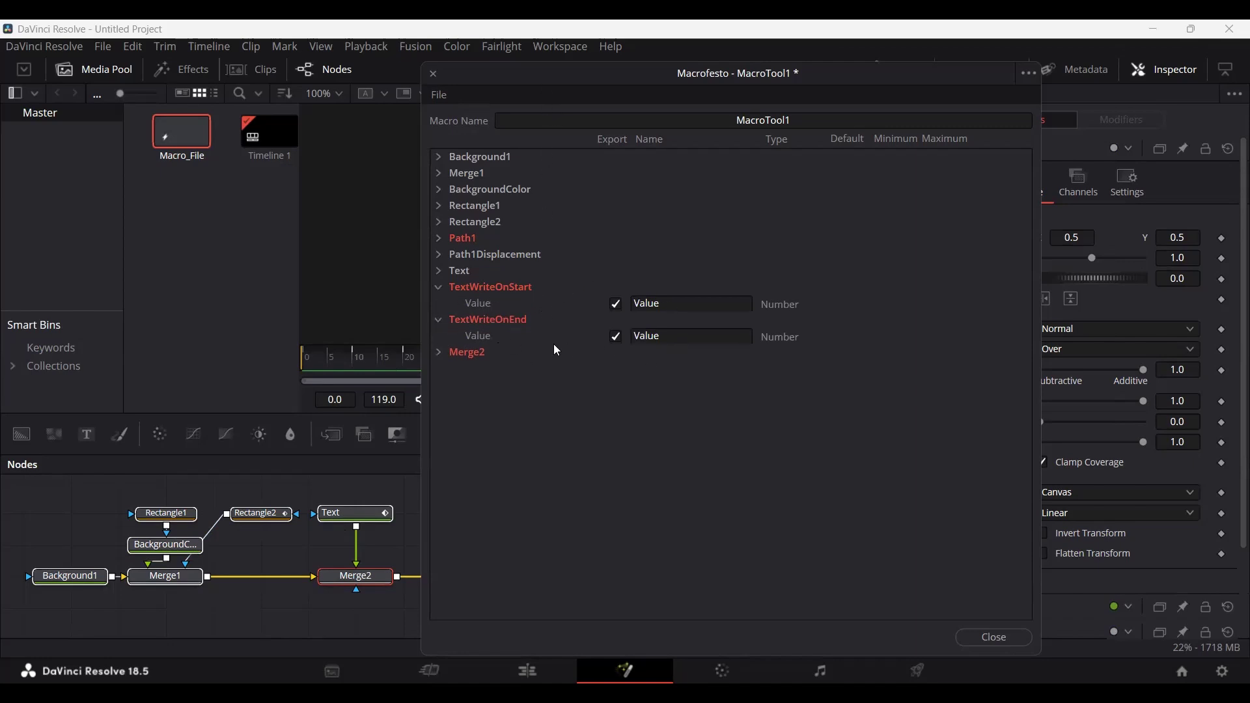
pyautogui.click(439, 320)
pyautogui.click(439, 287)
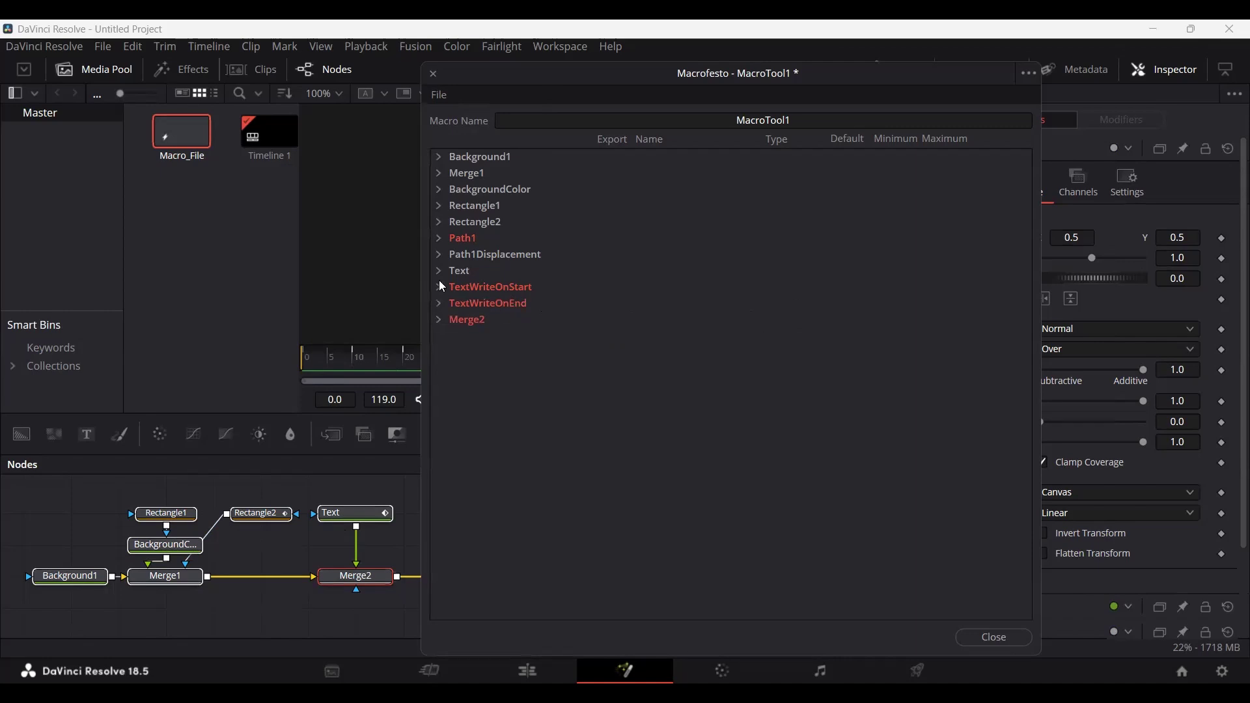
pyautogui.click(440, 239)
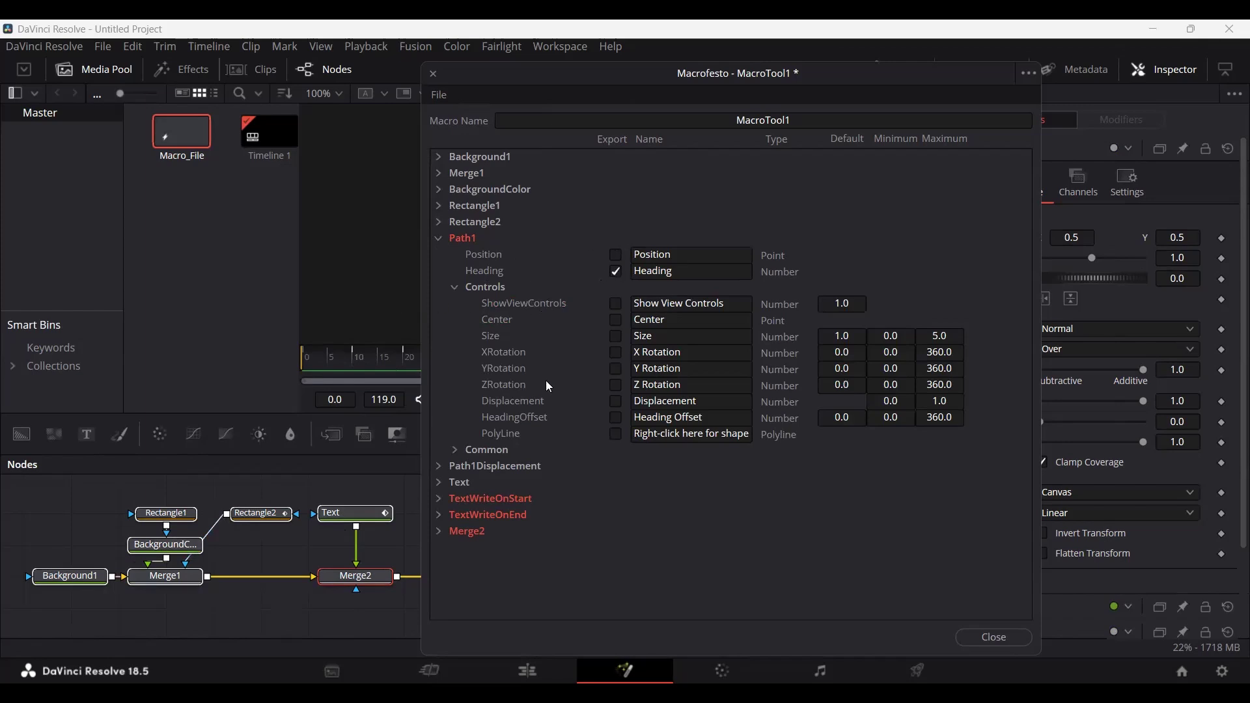
pyautogui.click(446, 236)
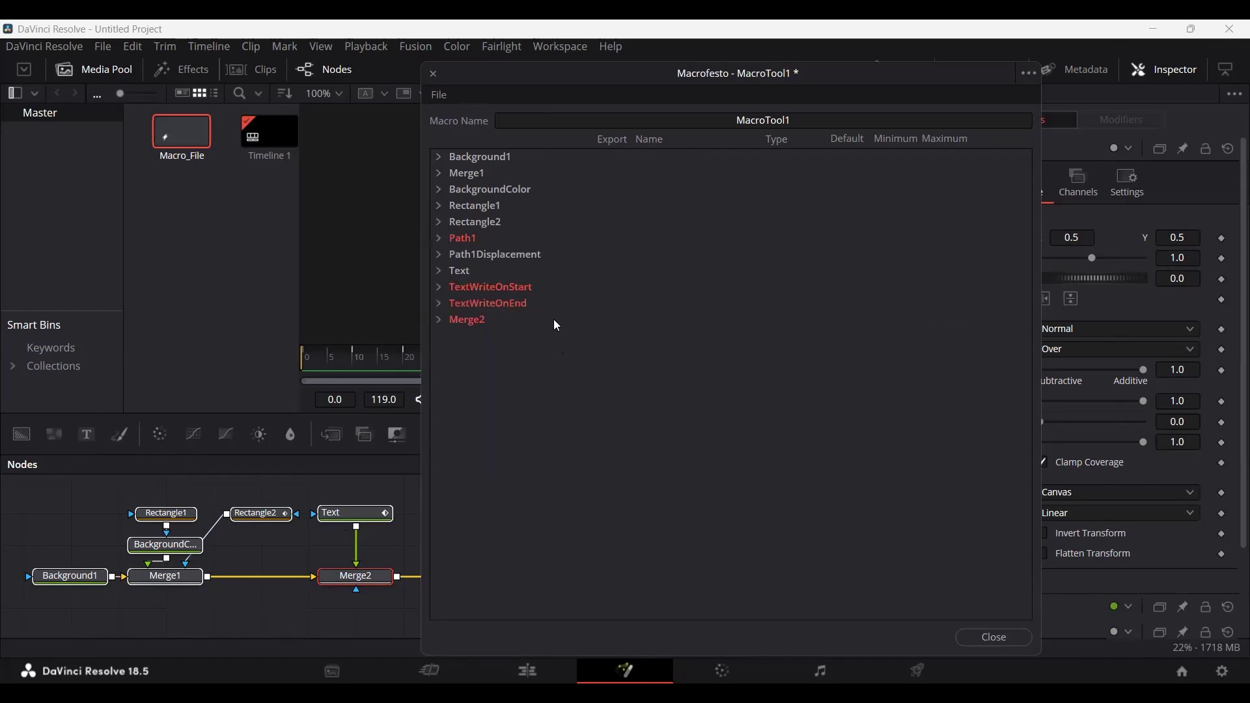
# Export the Text node's StyledText, Font, Style, Red1Clone, Green1Clone, Blue1Clone, Size and CharacterSpacingClone parameters in the macro, then collapse its group.
pyautogui.click(438, 271)
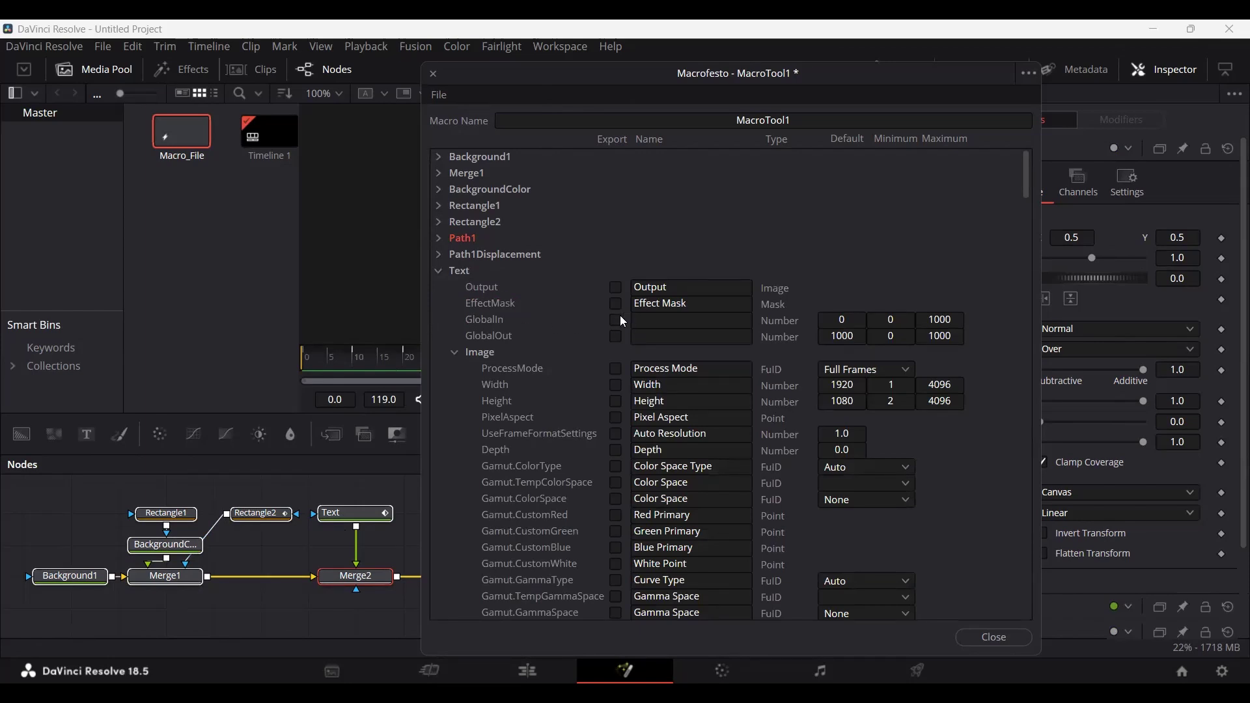
pyautogui.click(455, 352)
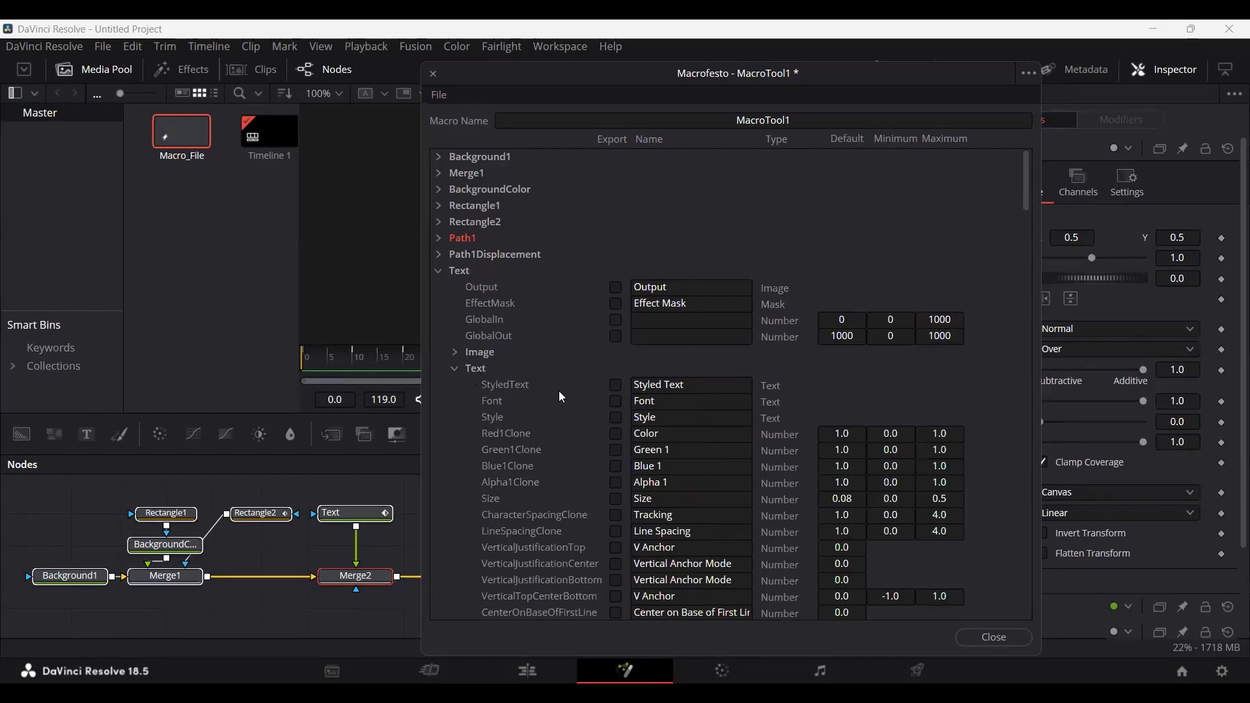
pyautogui.scroll(-1, 563, 396)
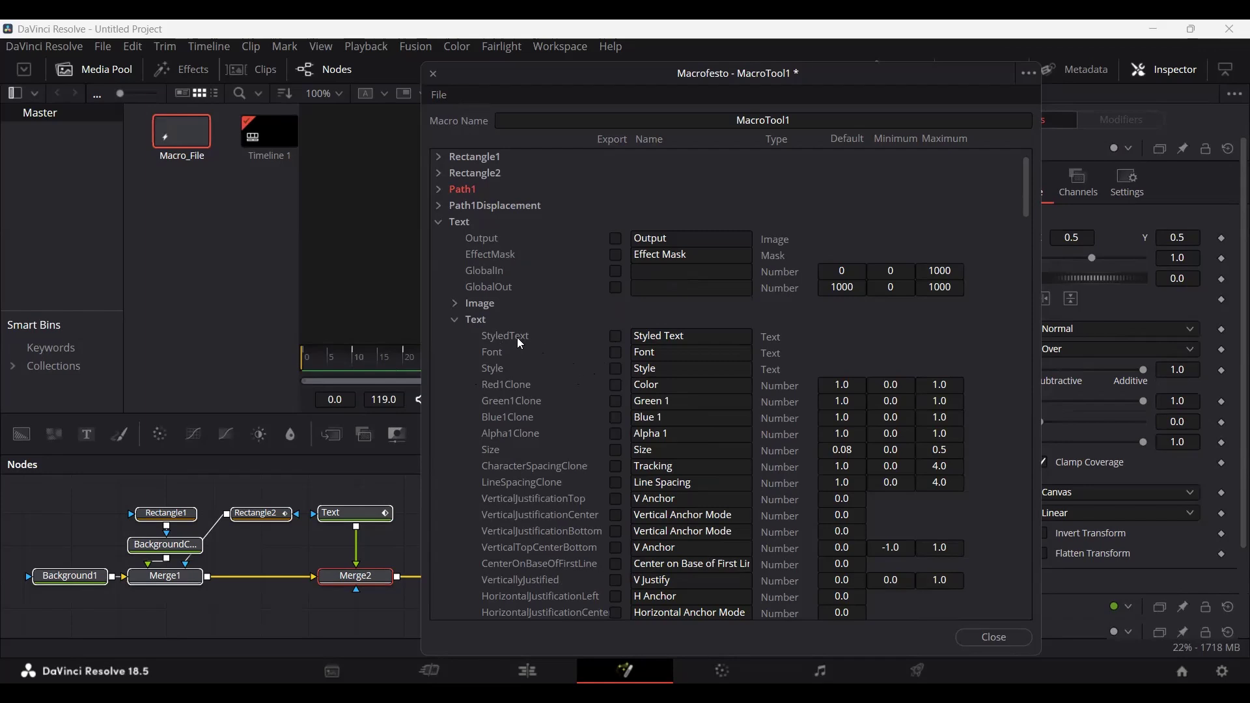
pyautogui.click(615, 337)
pyautogui.click(617, 402)
pyautogui.click(614, 416)
pyautogui.scroll(-3, 623, 463)
pyautogui.scroll(-2, 622, 462)
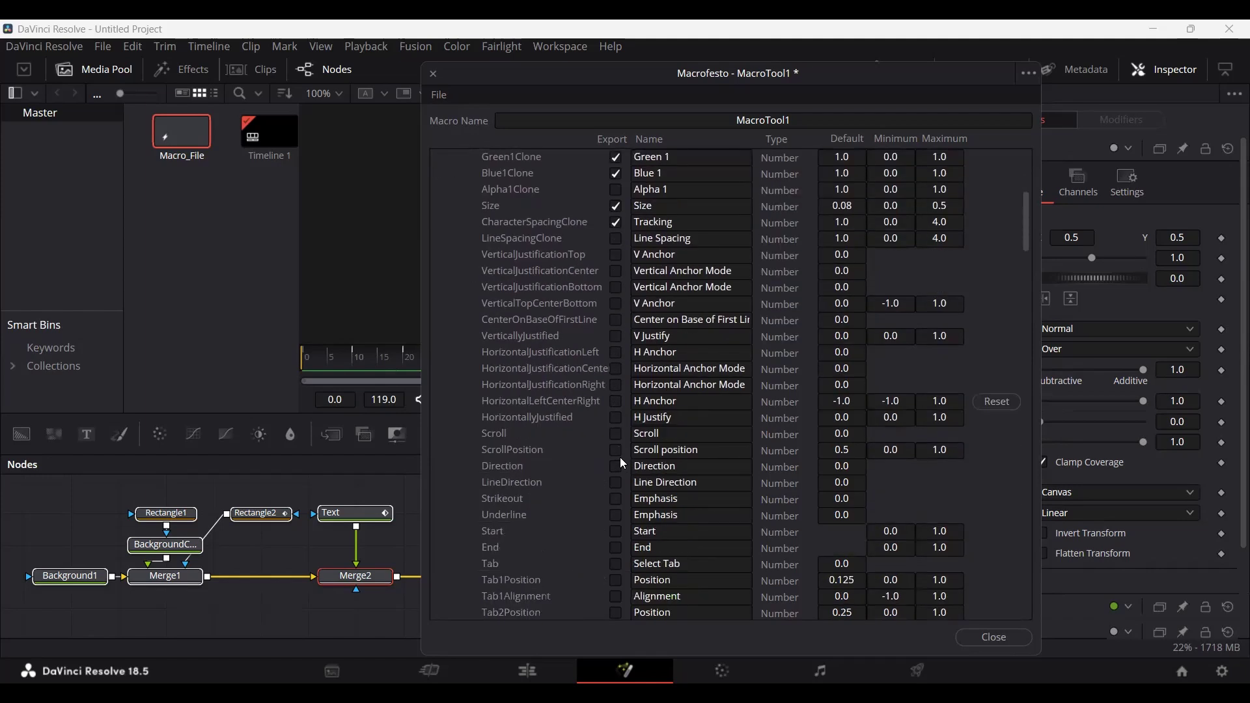
pyautogui.scroll(-8, 622, 462)
pyautogui.scroll(-3, 624, 464)
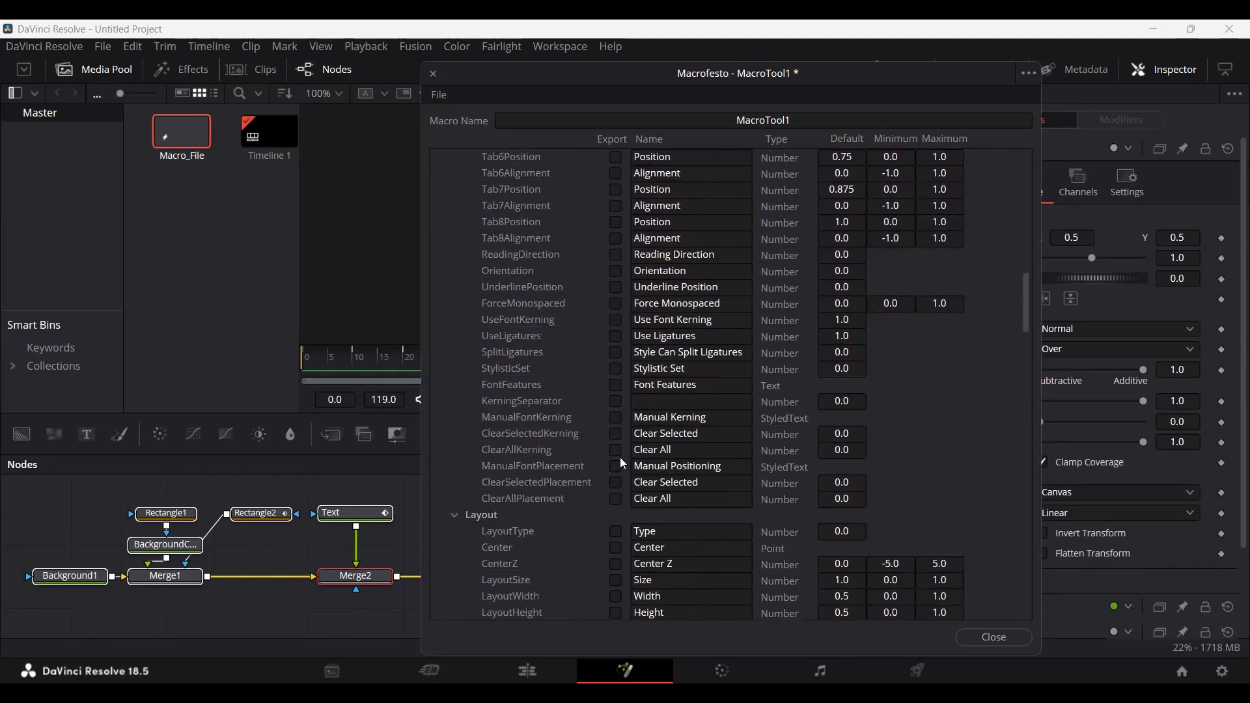
pyautogui.scroll(18, 623, 464)
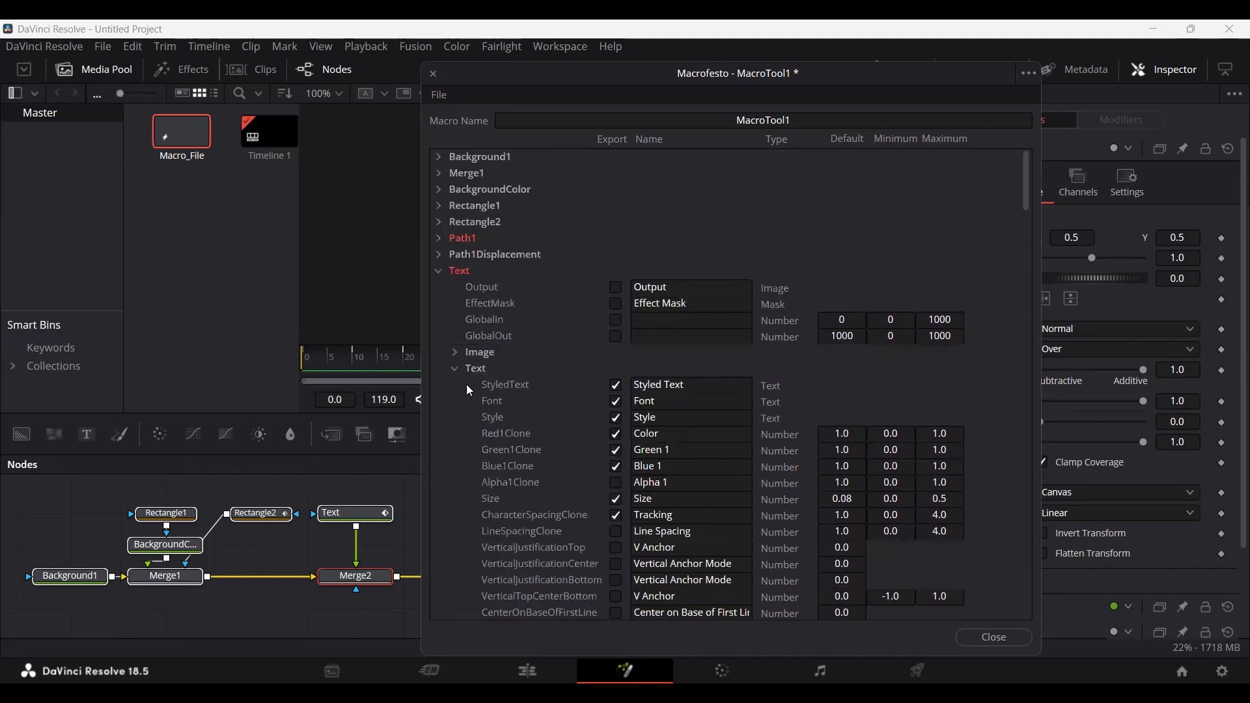
pyautogui.click(454, 369)
pyautogui.click(439, 273)
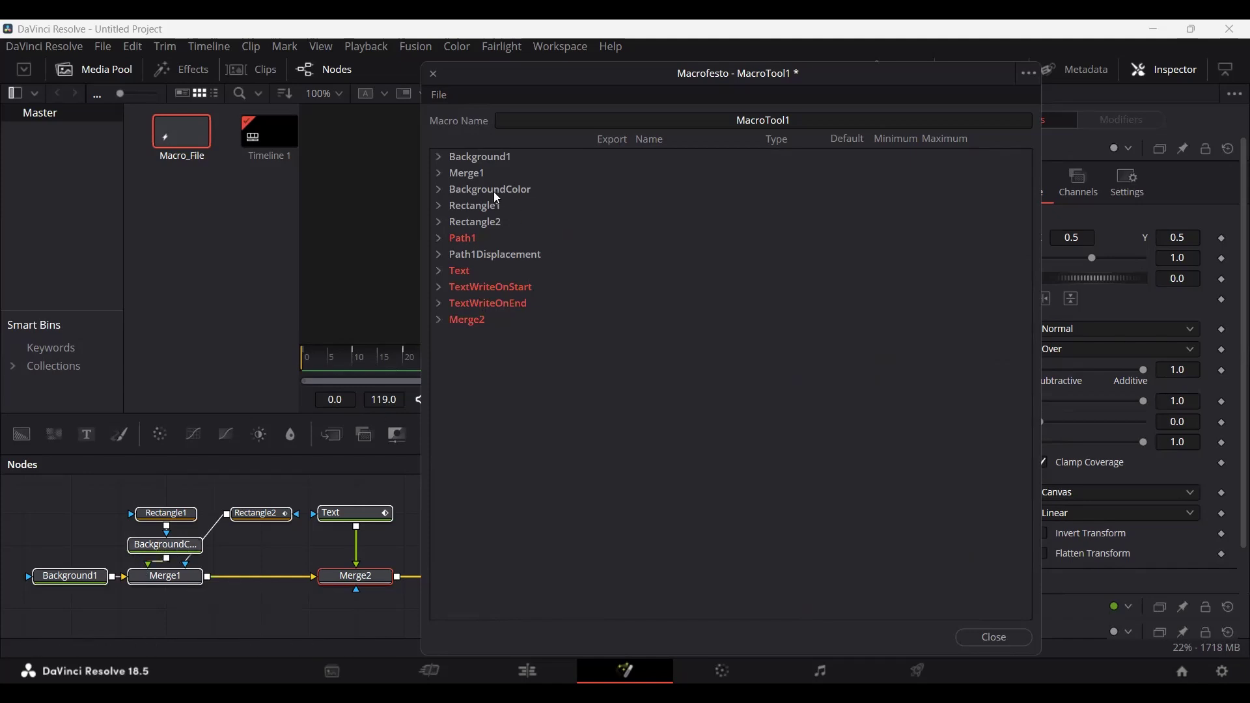
# Export the Type, TopLeftRed, TopLeftGreen and TopLeftBlue parameters from the BackgroundColor group's Color section.
pyautogui.click(440, 193)
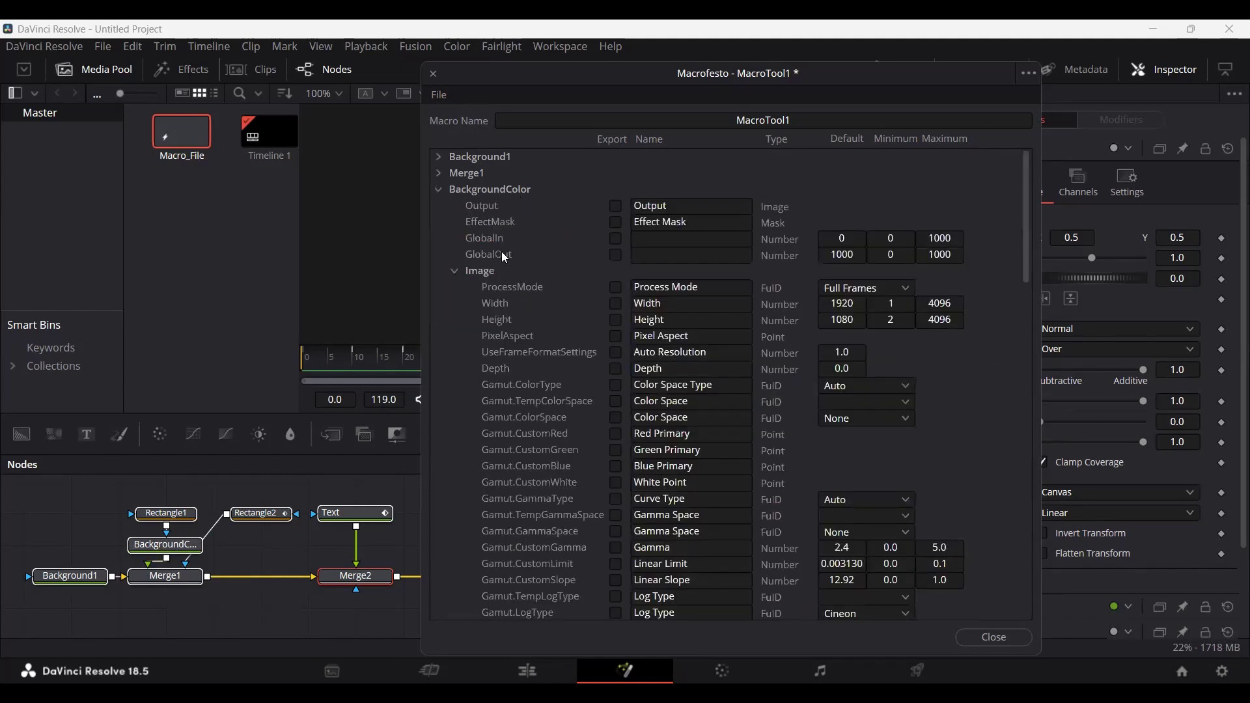
pyautogui.click(453, 272)
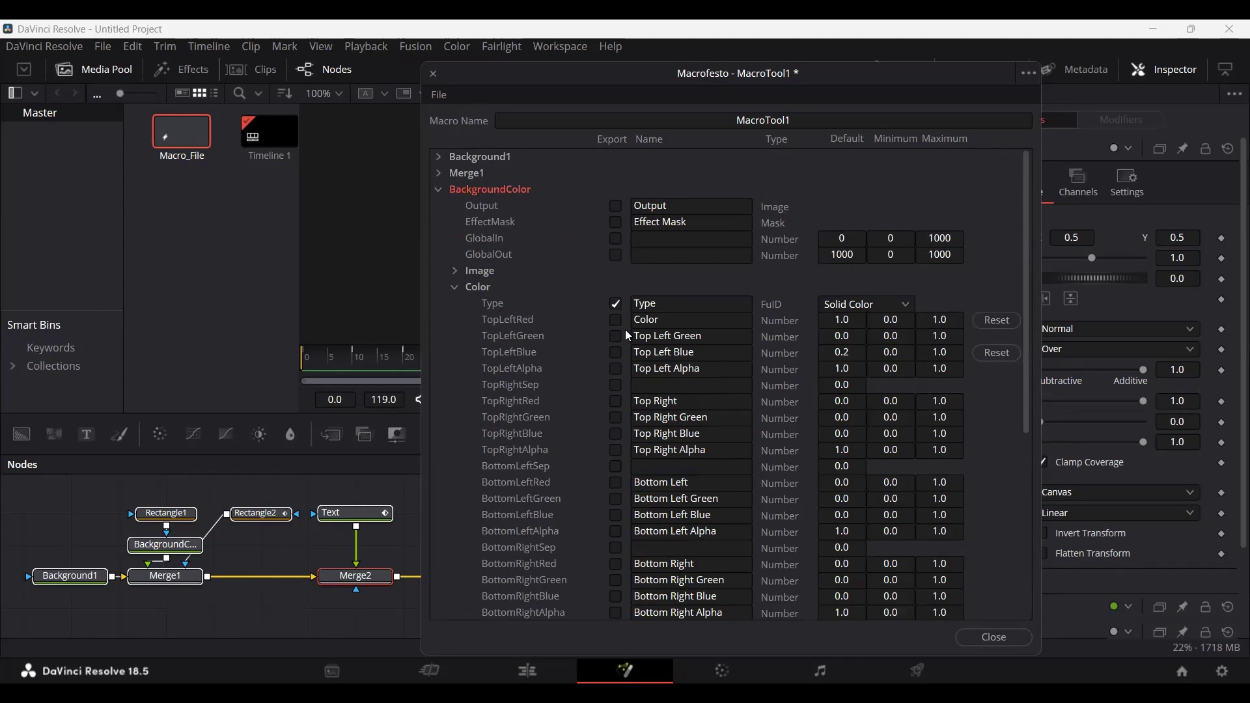
pyautogui.click(856, 303)
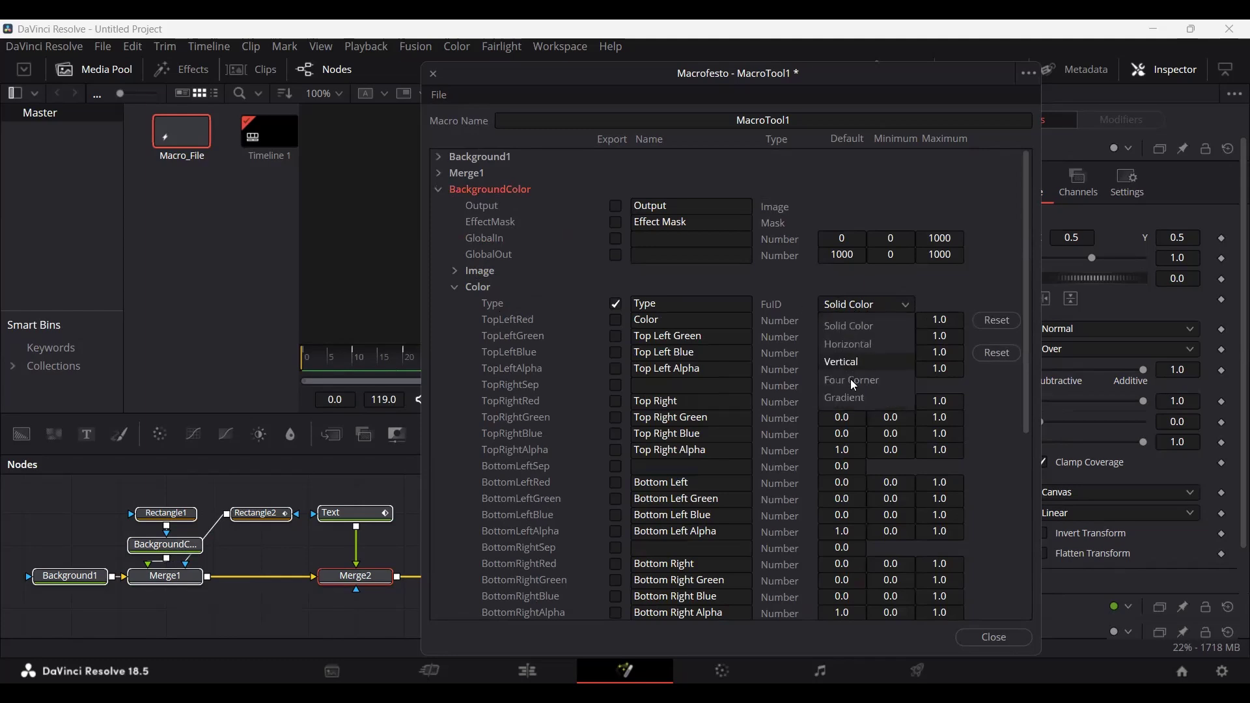
pyautogui.click(863, 308)
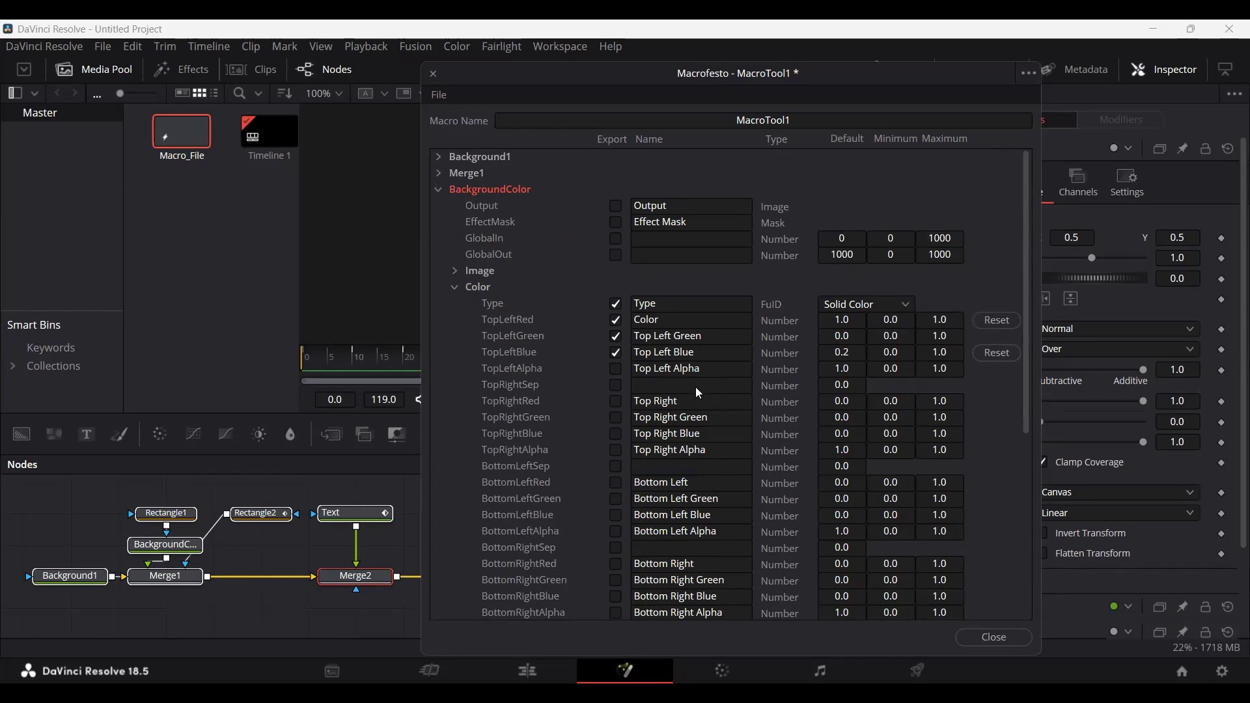
# Export the red, green and blue parameters of TopRight, BottomLeft and BottomRight in the BackgroundColor group.
pyautogui.scroll(-3, 696, 387)
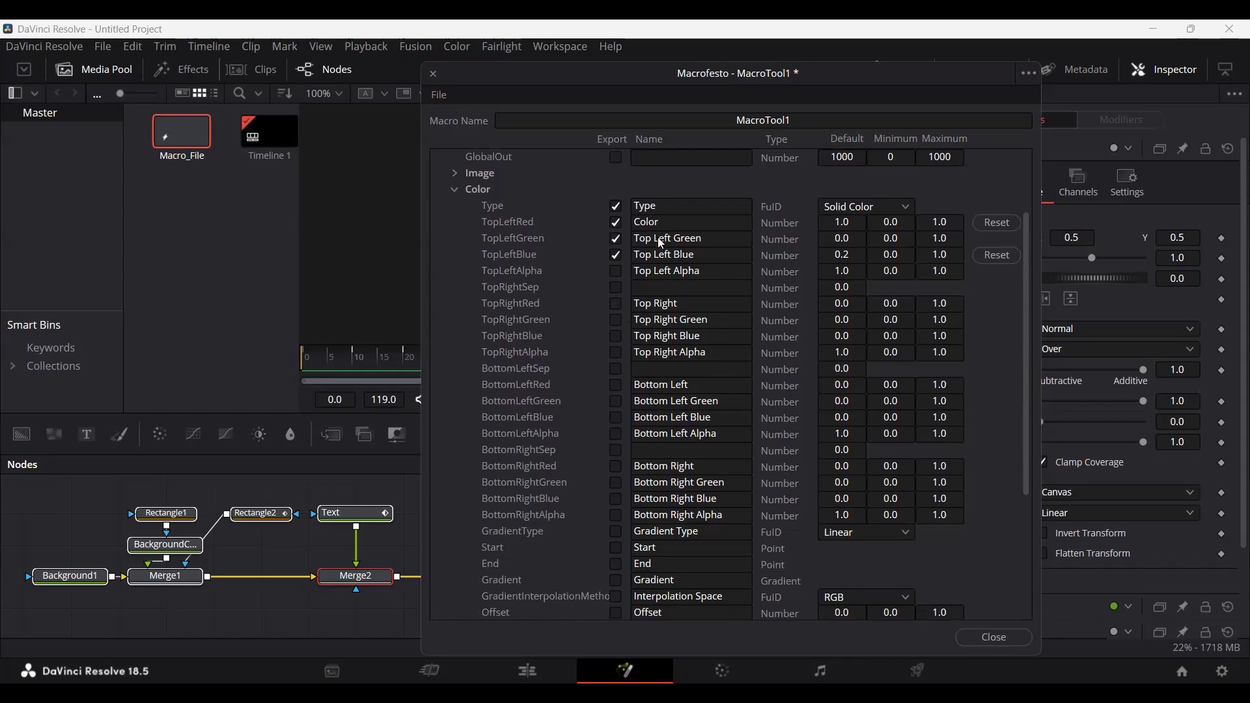
pyautogui.click(616, 320)
pyautogui.click(616, 336)
pyautogui.scroll(-2, 631, 333)
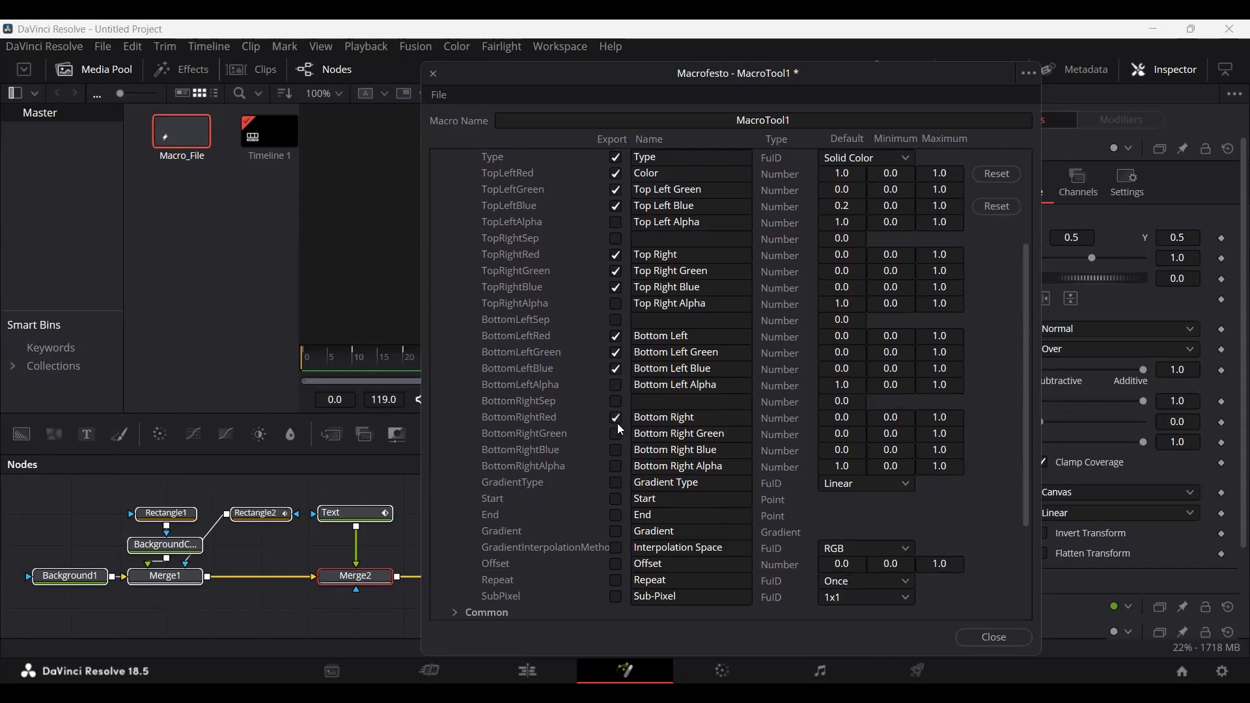
pyautogui.click(618, 450)
pyautogui.scroll(2, 696, 380)
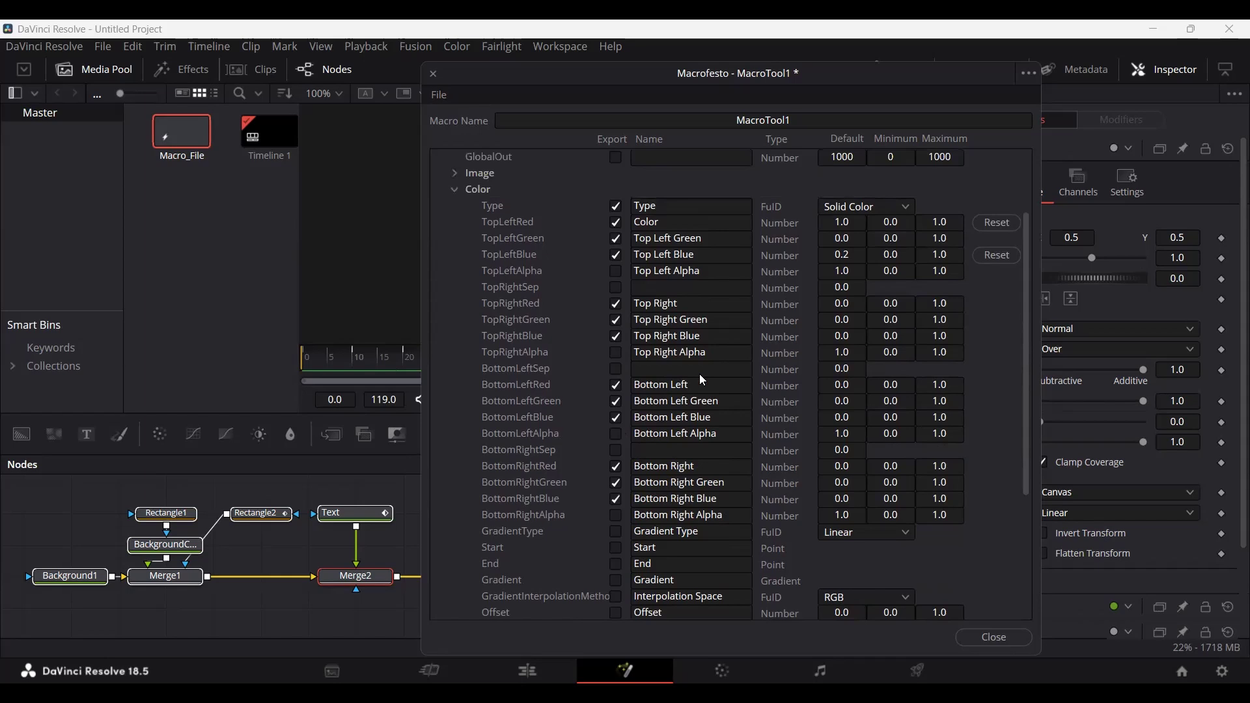
pyautogui.scroll(4, 700, 374)
pyautogui.click(866, 304)
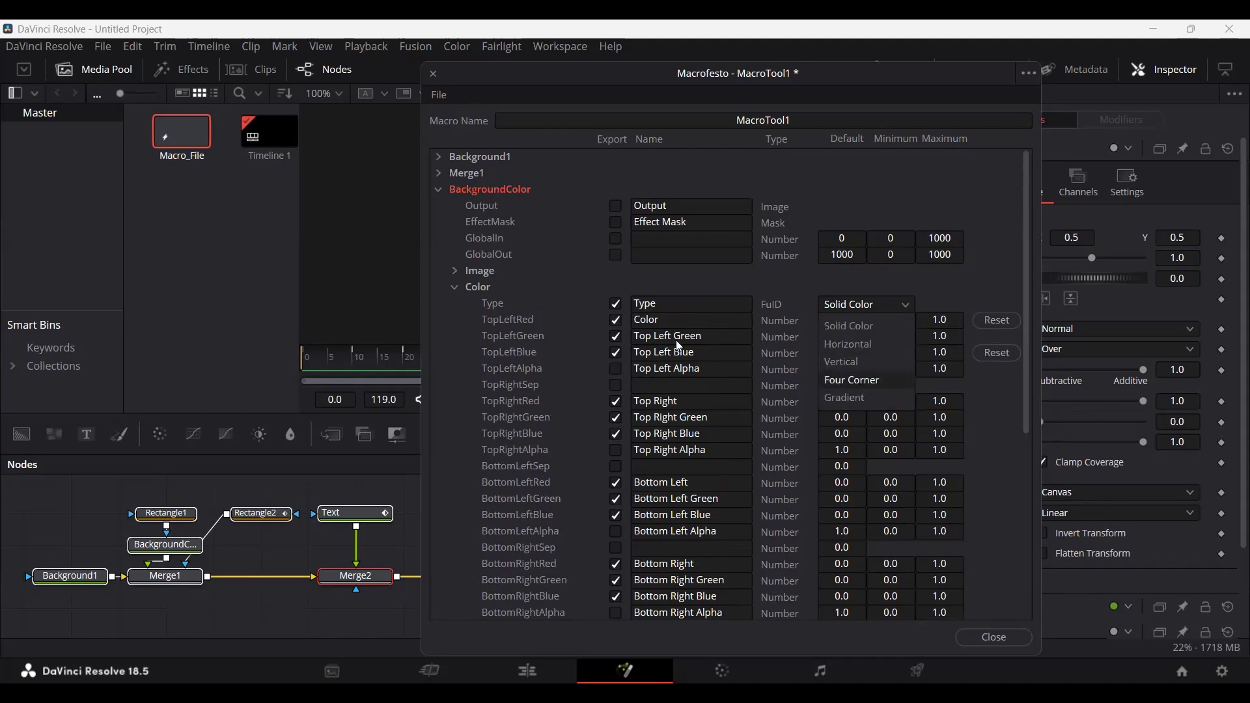
pyautogui.click(874, 278)
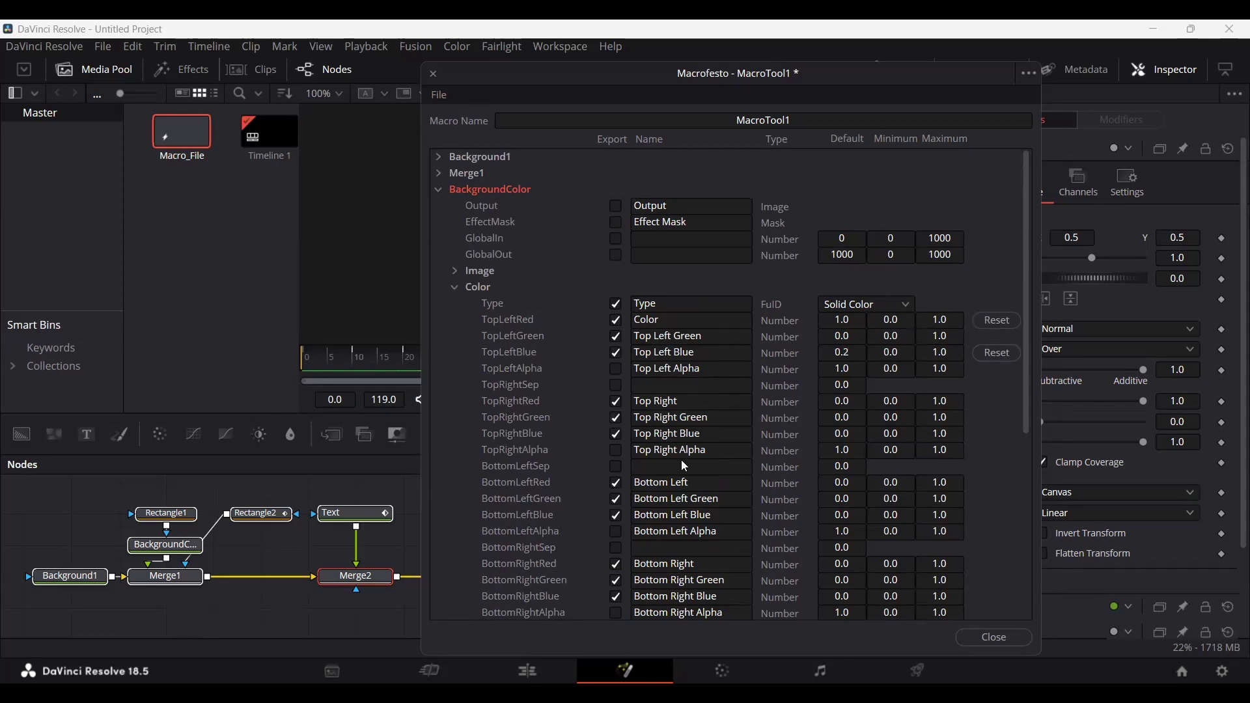
# Export BackgroundColor's GradientType, Start, End, Gradient and gradient interpolation method parameters, and collapse the group.
pyautogui.scroll(-5, 687, 402)
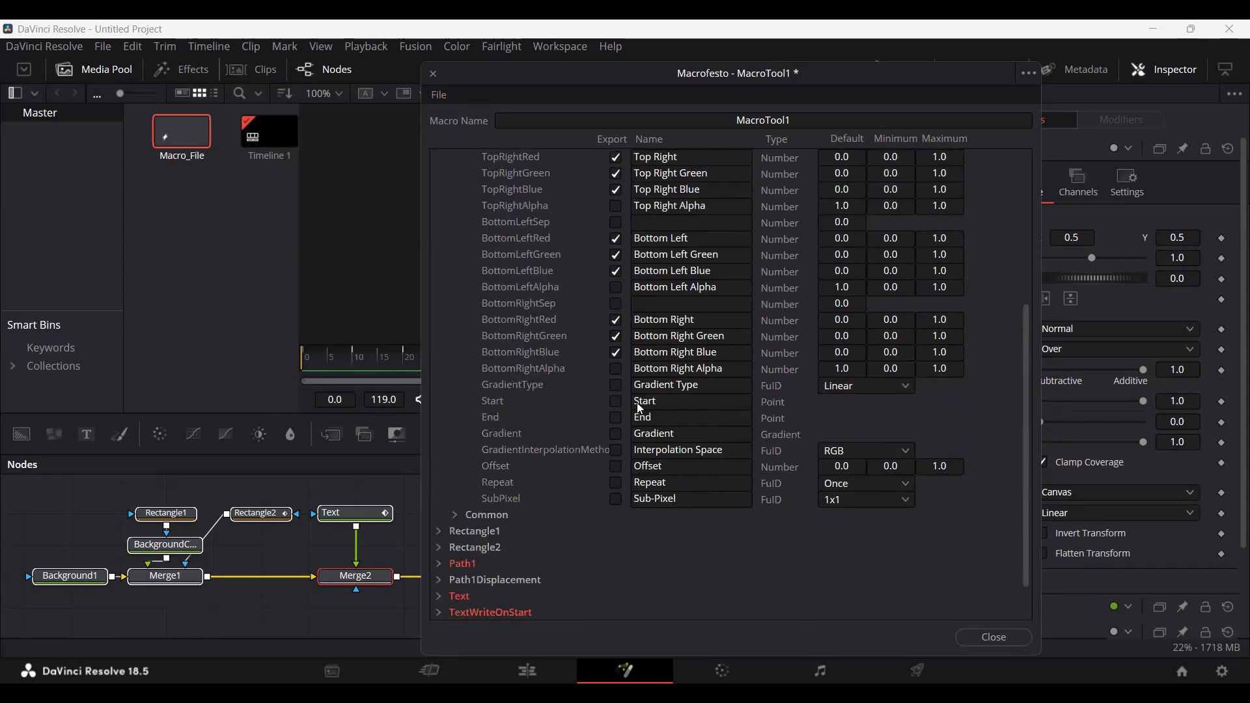
pyautogui.click(616, 387)
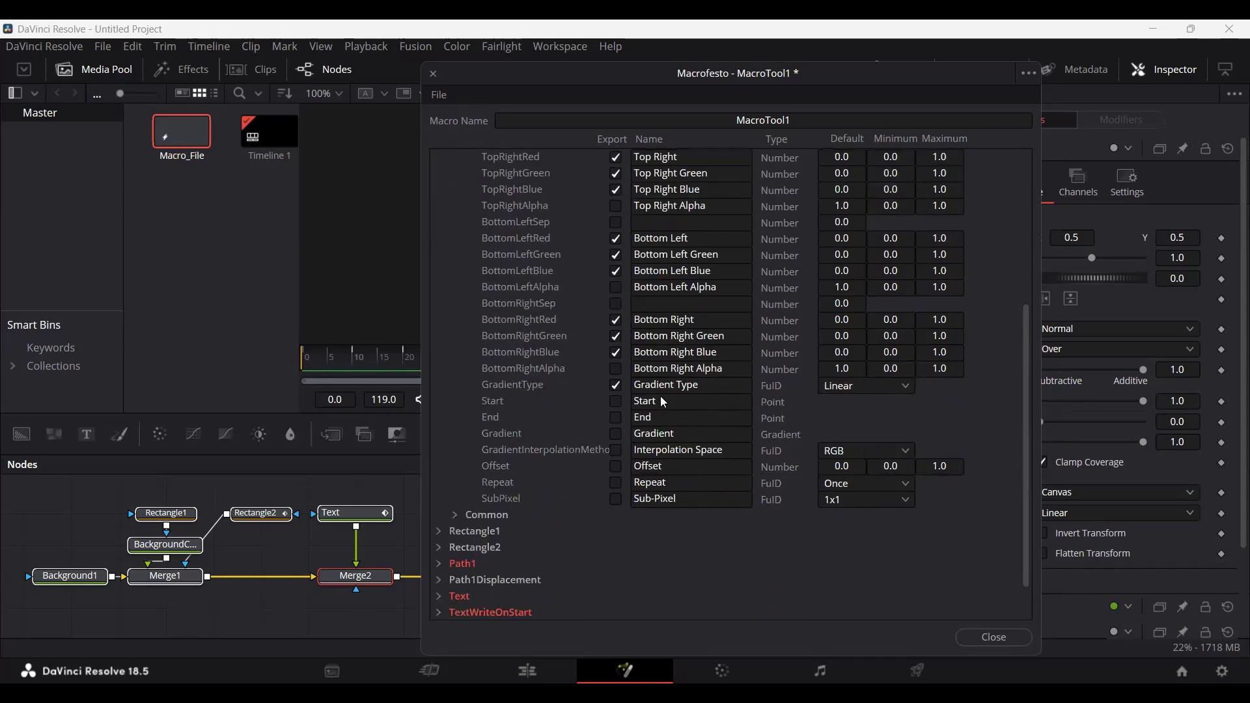
pyautogui.click(616, 420)
pyautogui.click(616, 434)
pyautogui.scroll(-3, 669, 420)
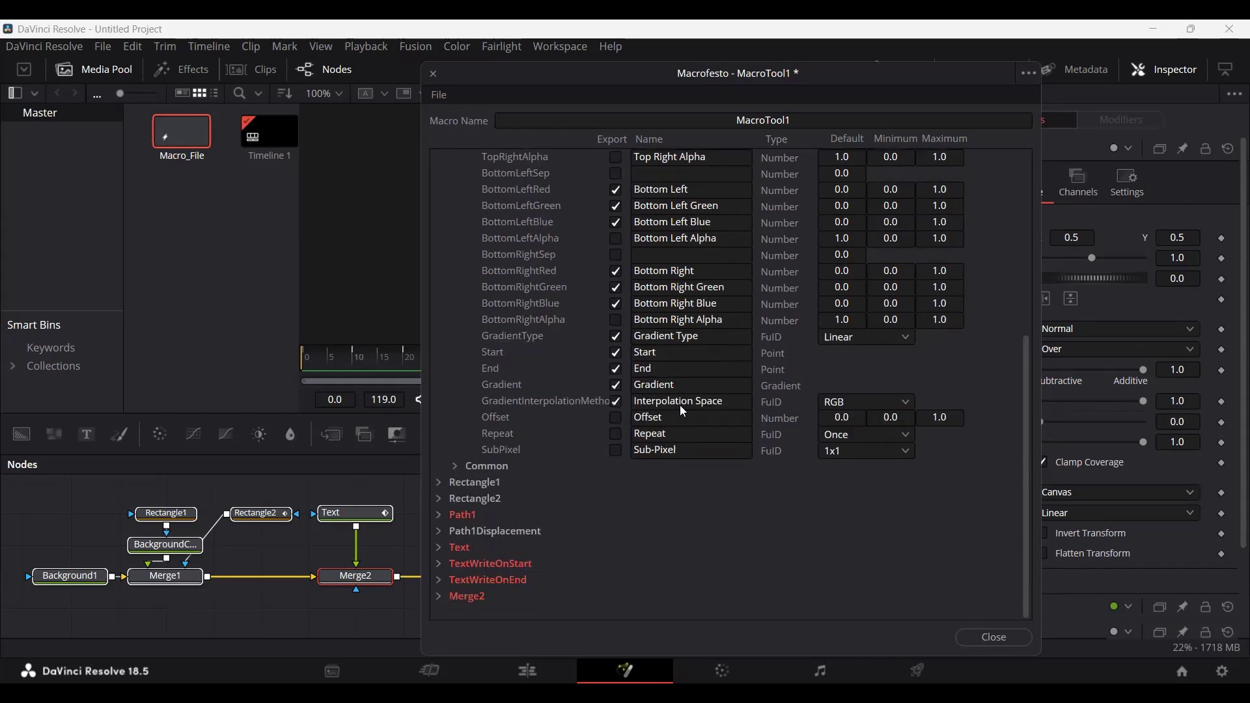
pyautogui.click(862, 409)
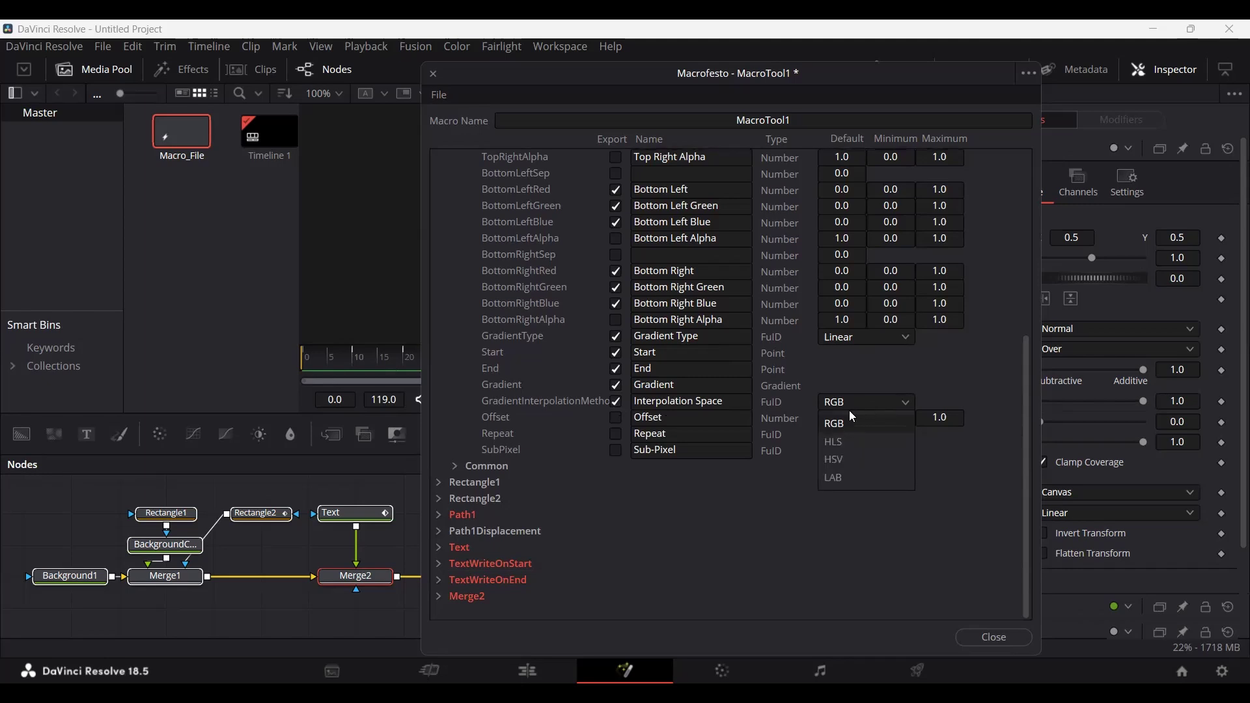
pyautogui.click(848, 405)
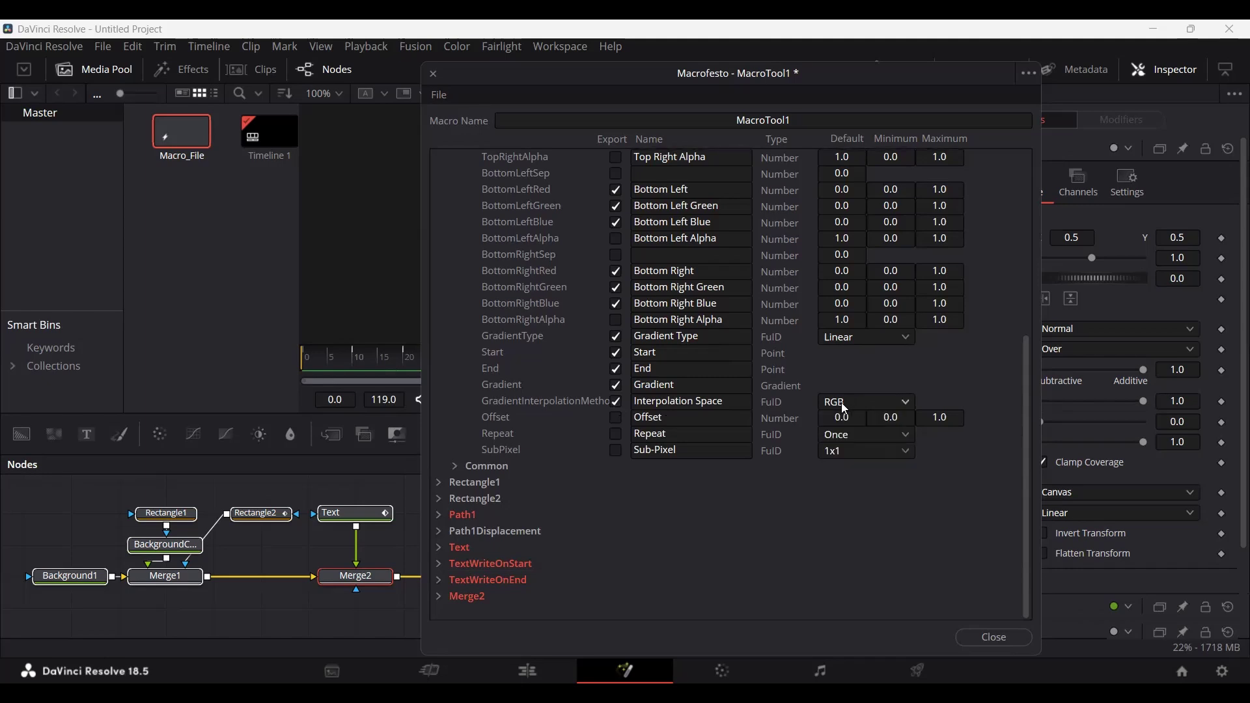
pyautogui.click(859, 402)
pyautogui.click(860, 386)
pyautogui.click(469, 283)
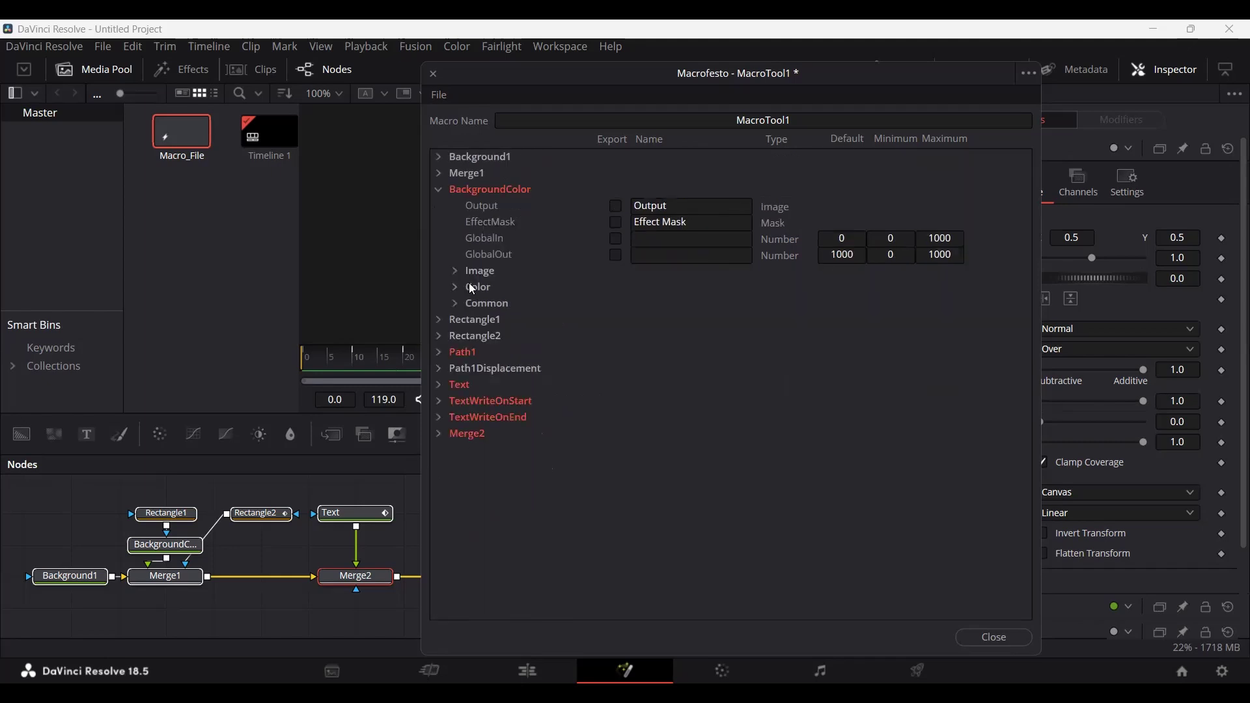
pyautogui.click(435, 192)
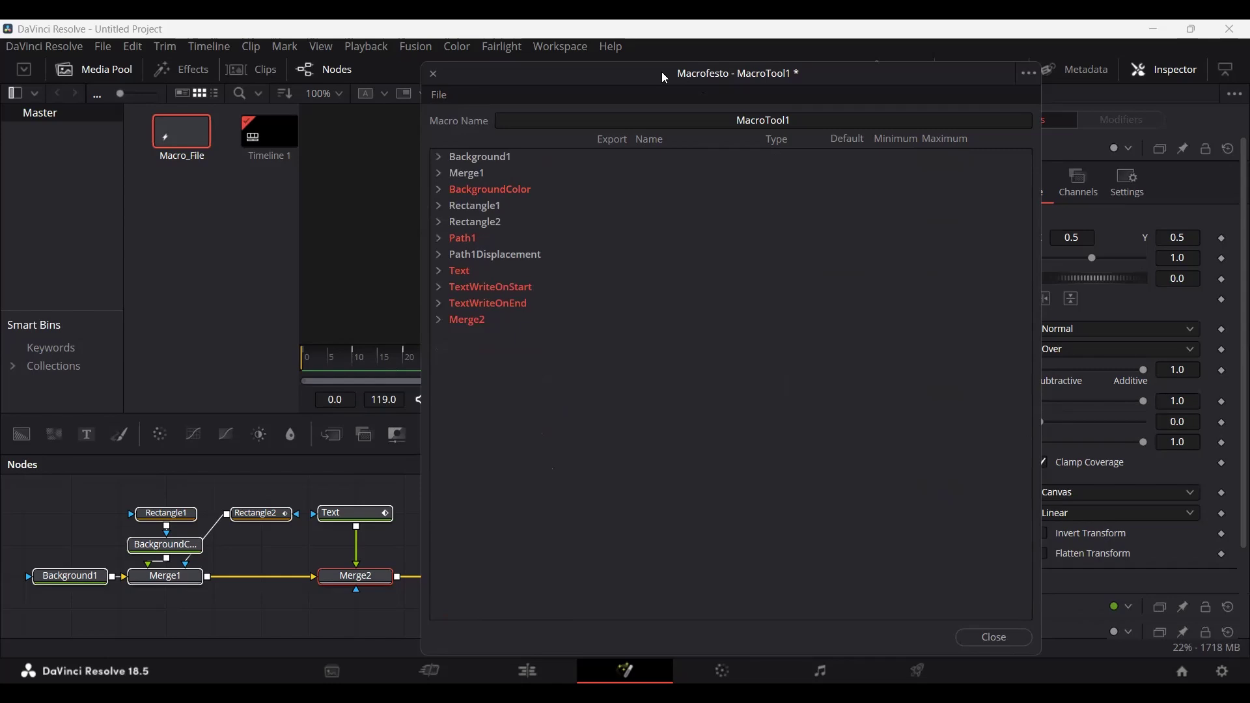
# Close the macro editor choosing to save its changes, and copy the address of the Fusion Macros folder.
pyautogui.moveTo(662, 72); pyautogui.dragTo(440, 48)
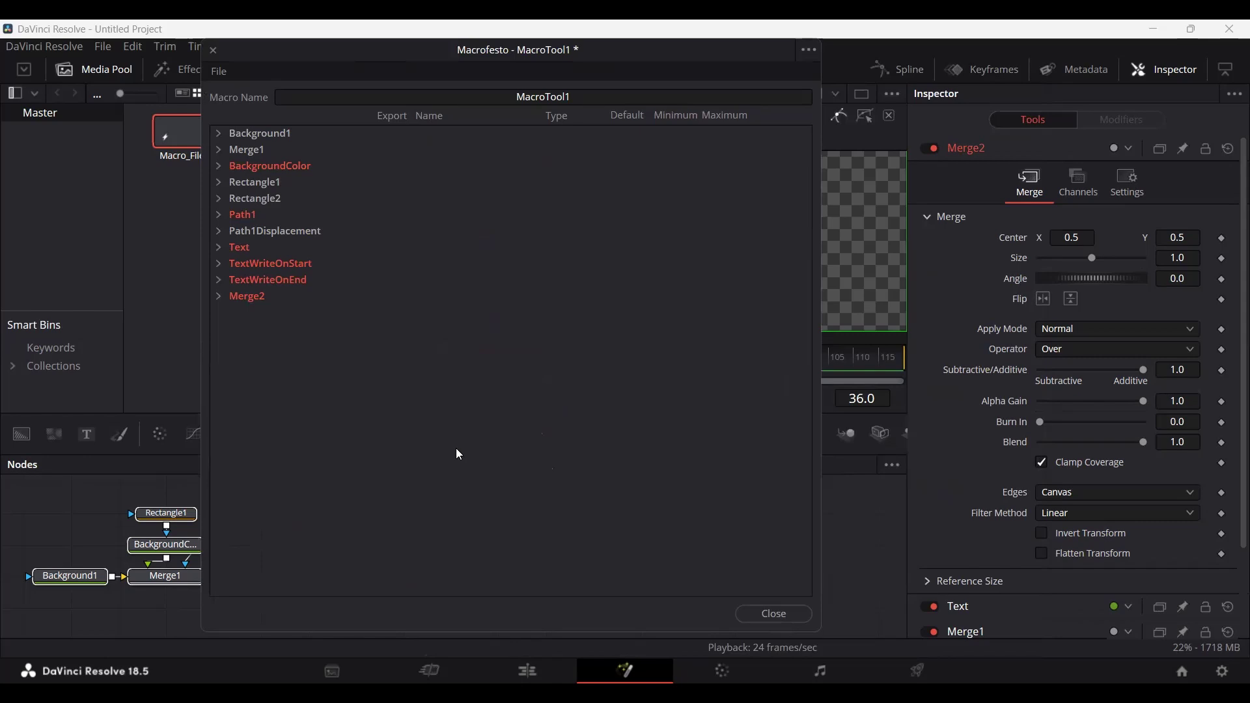
pyautogui.click(770, 616)
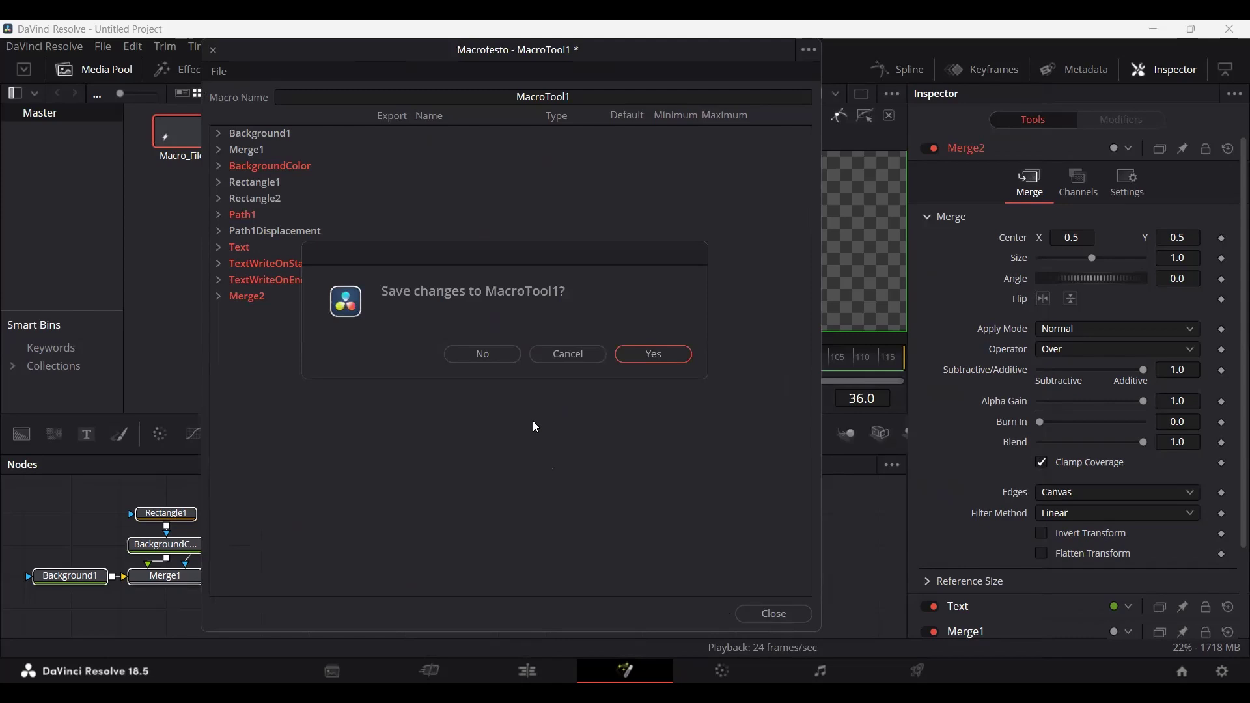
pyautogui.click(667, 362)
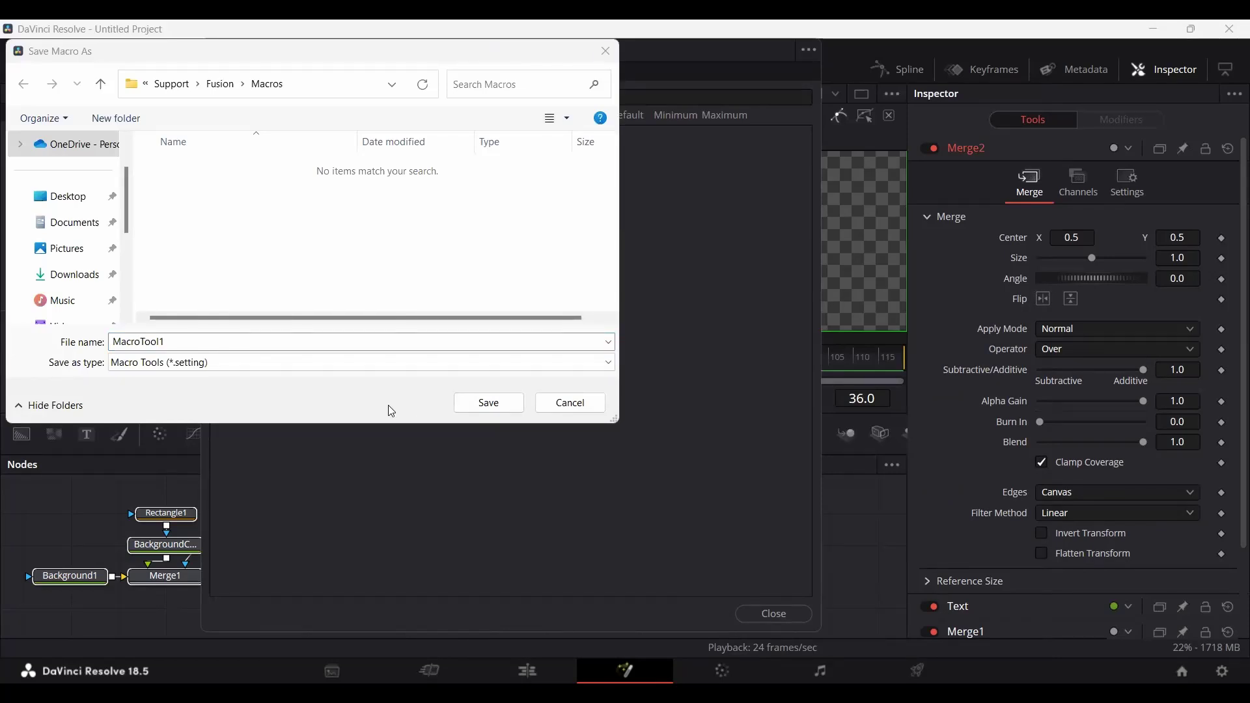
pyautogui.rightClick(288, 90)
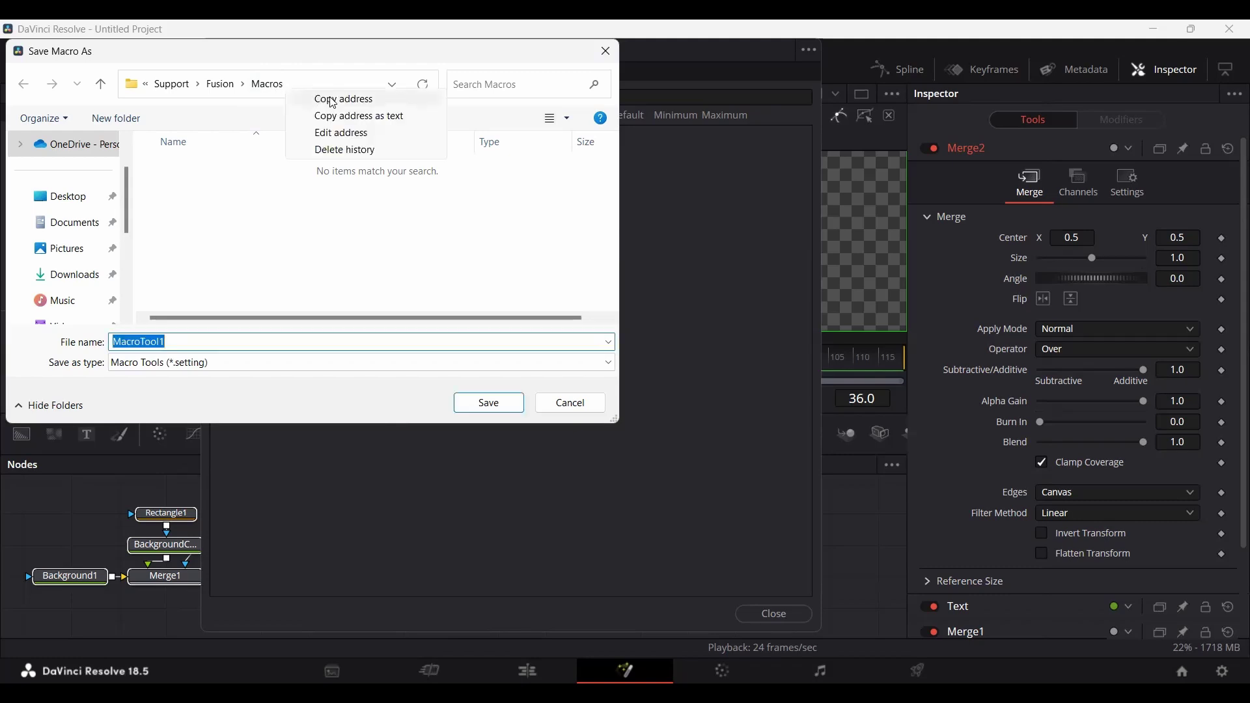
pyautogui.click(334, 99)
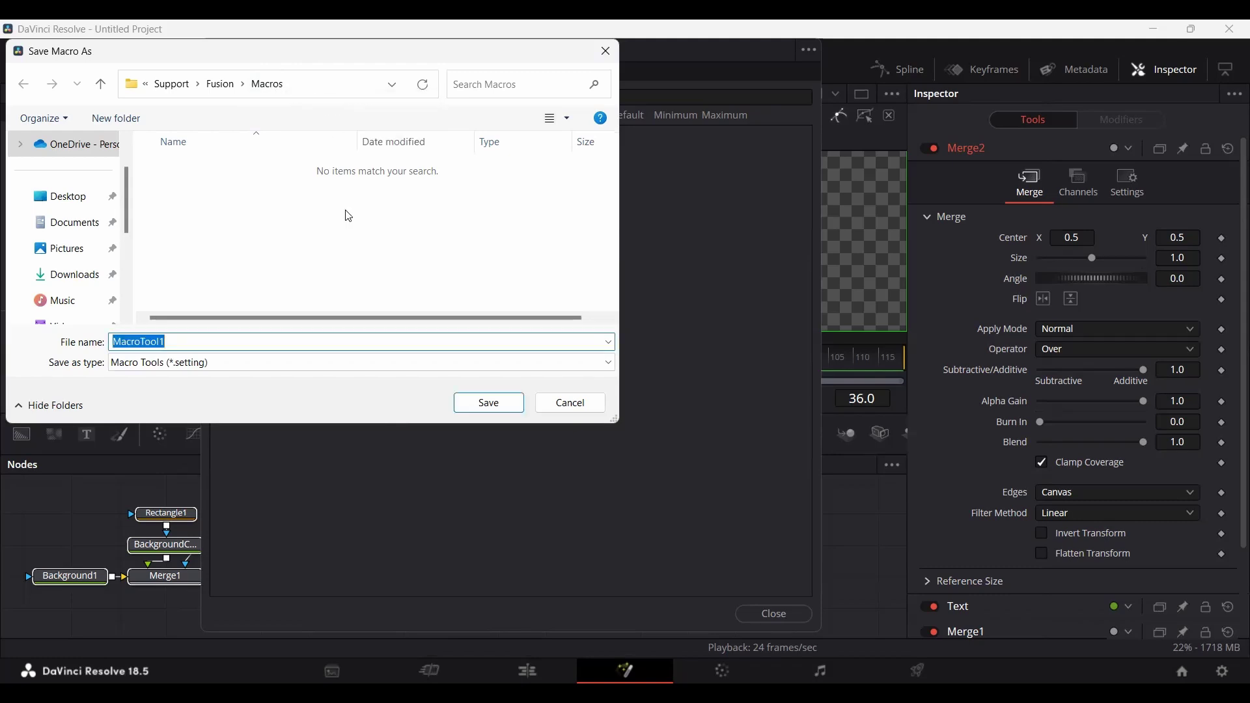
# Save the macro file as MacroDemo in the Fusion Macros folder.
pyautogui.click(313, 340)
pyautogui.press('BackSpace')
pyautogui.press('BackSpace')
pyautogui.press('BackSpace')
pyautogui.press('BackSpace')
pyautogui.press('BackSpace')
pyautogui.write('Demo')
pyautogui.click(493, 408)
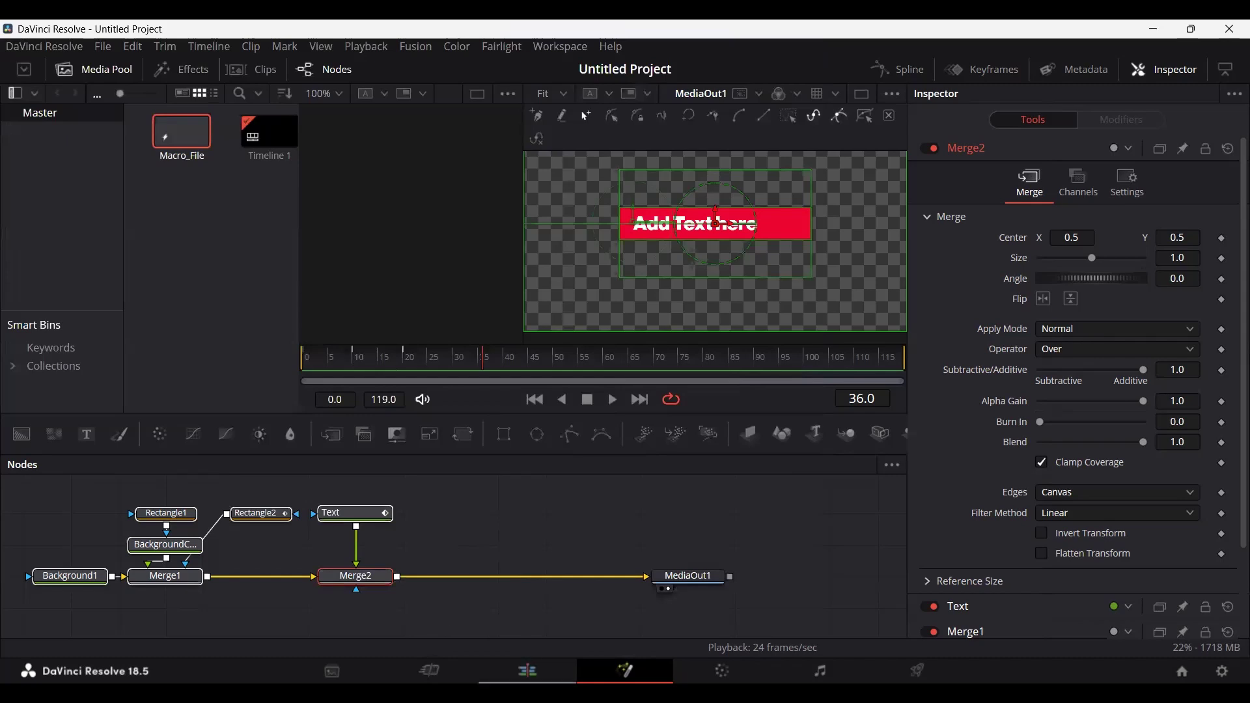
# Search the Edit page's effects library for "macro" across the whole Toolbox, and clear the search.
pyautogui.click(528, 672)
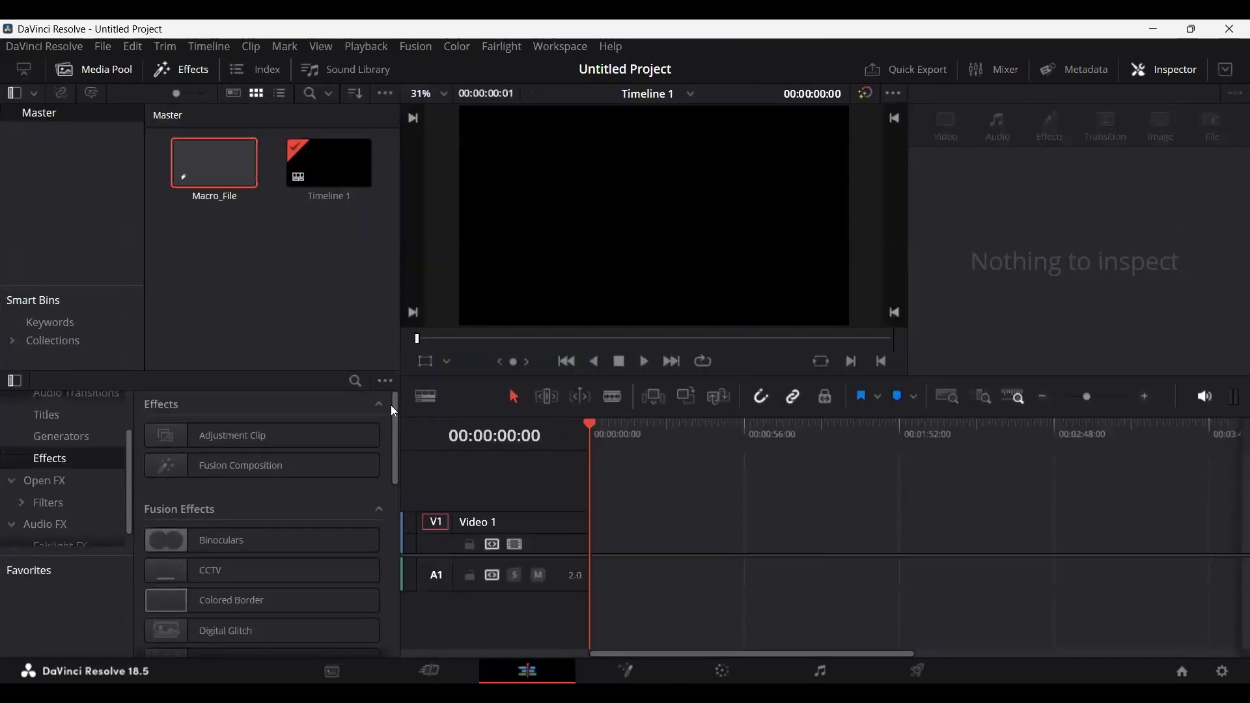
pyautogui.click(357, 381)
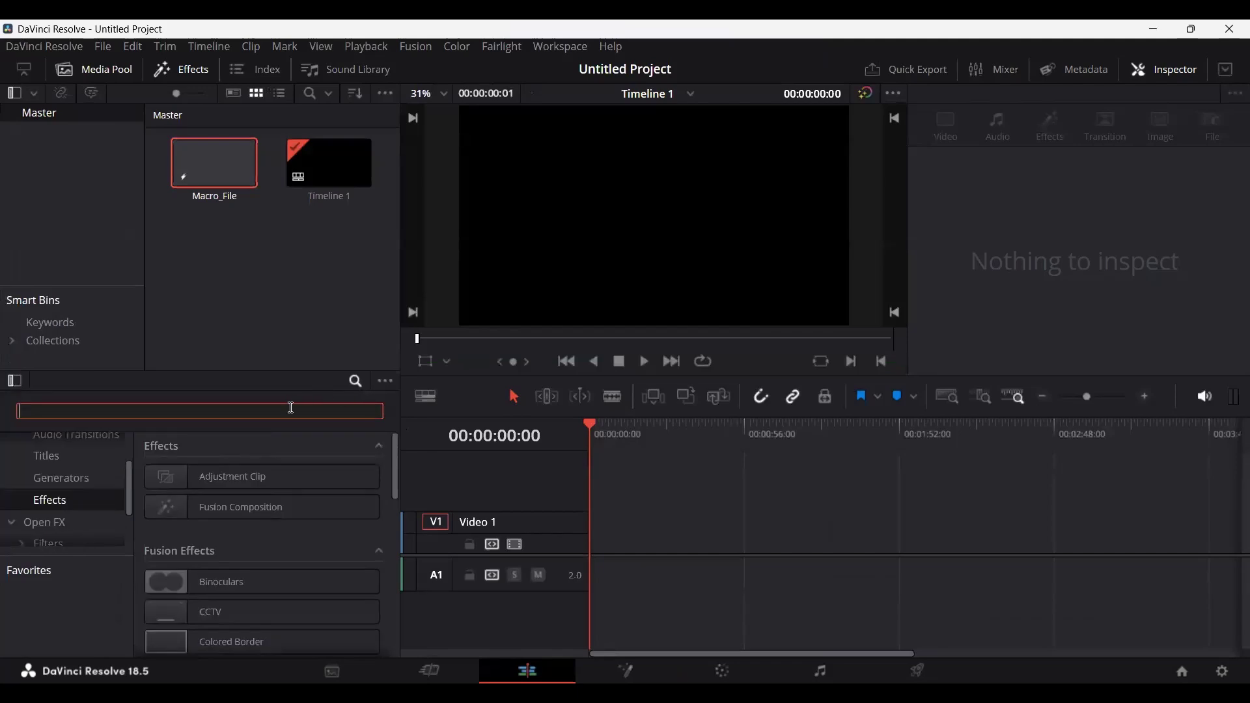
pyautogui.write('macr')
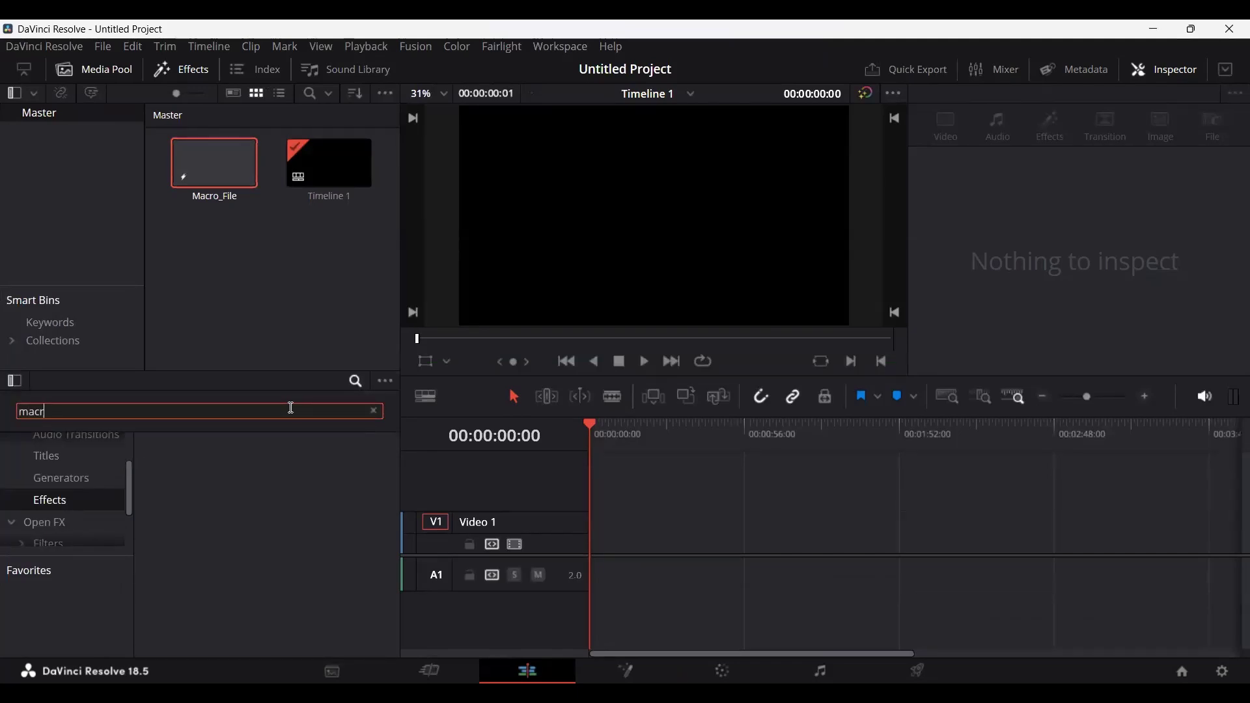
pyautogui.write('o')
pyautogui.scroll(2, 118, 469)
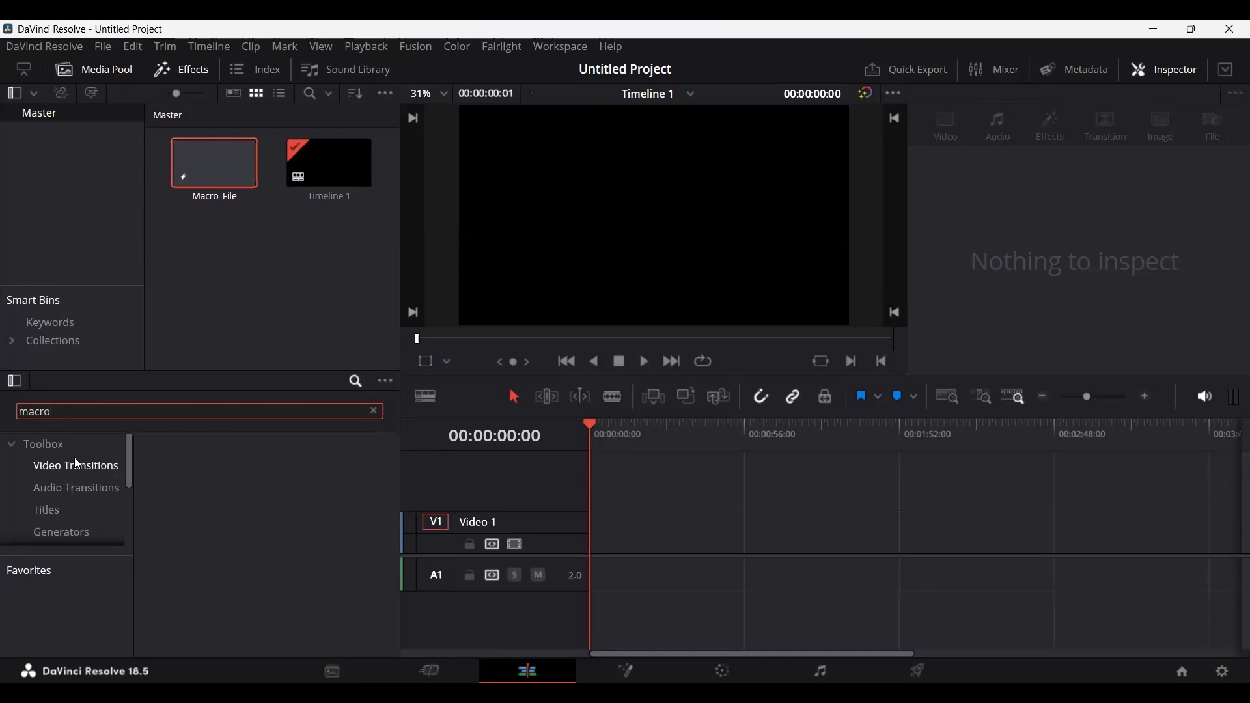
pyautogui.click(128, 443)
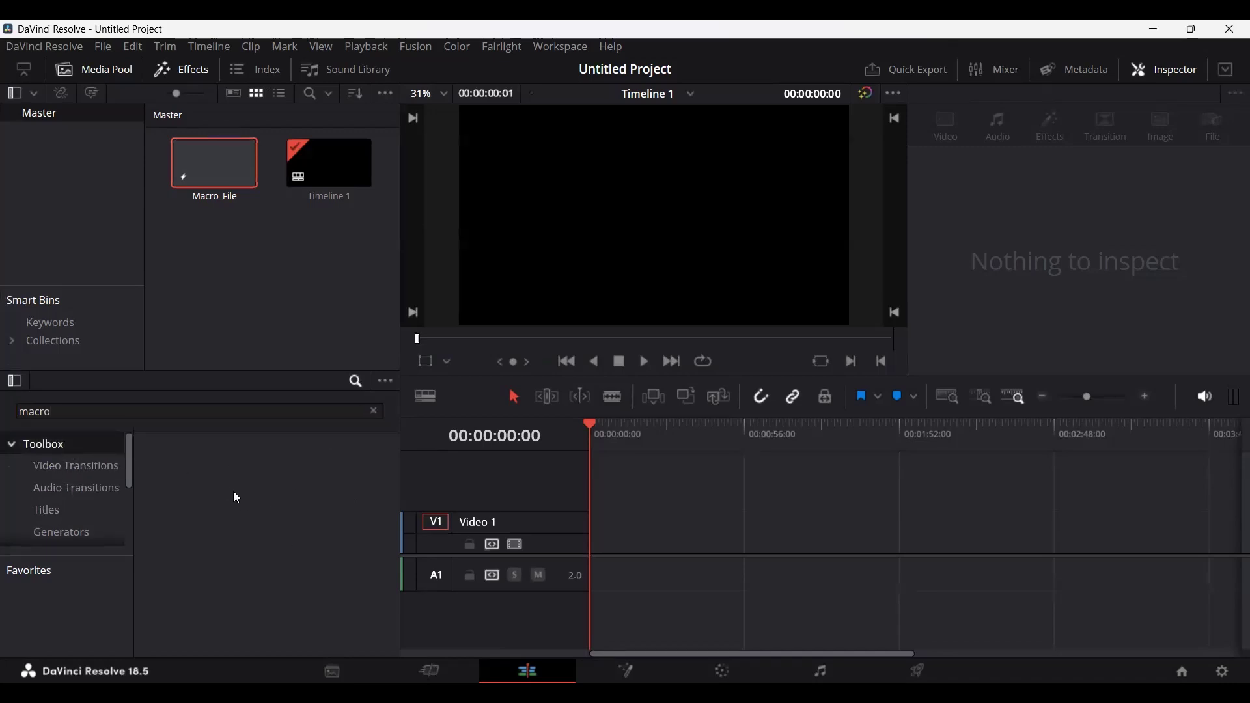
pyautogui.click(373, 413)
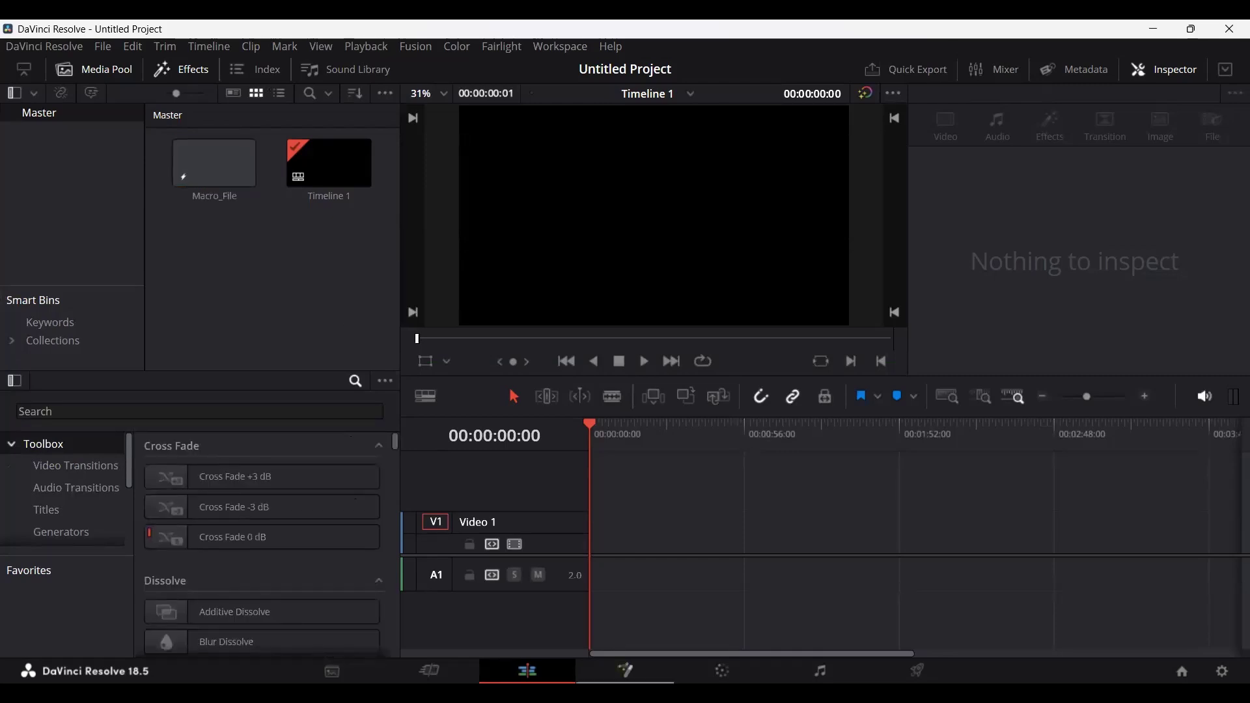
# Browse the Edit title templates in the Fusion page's effects library.
pyautogui.click(625, 672)
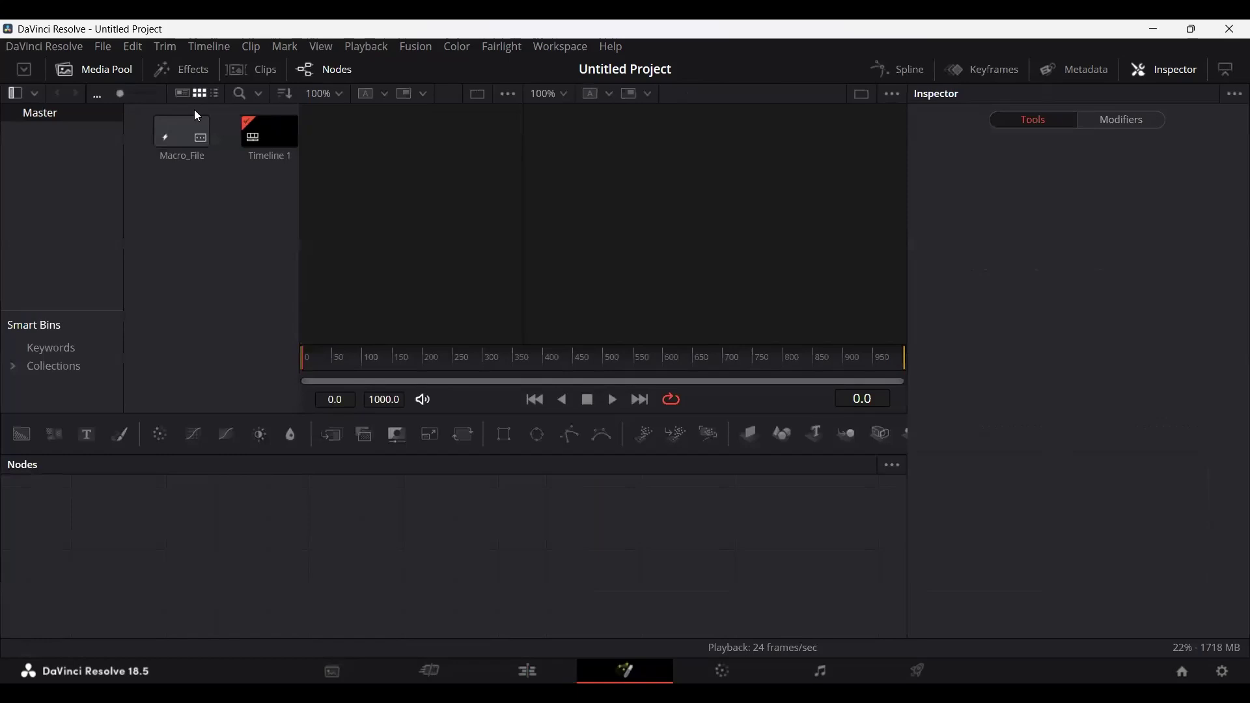
pyautogui.click(184, 69)
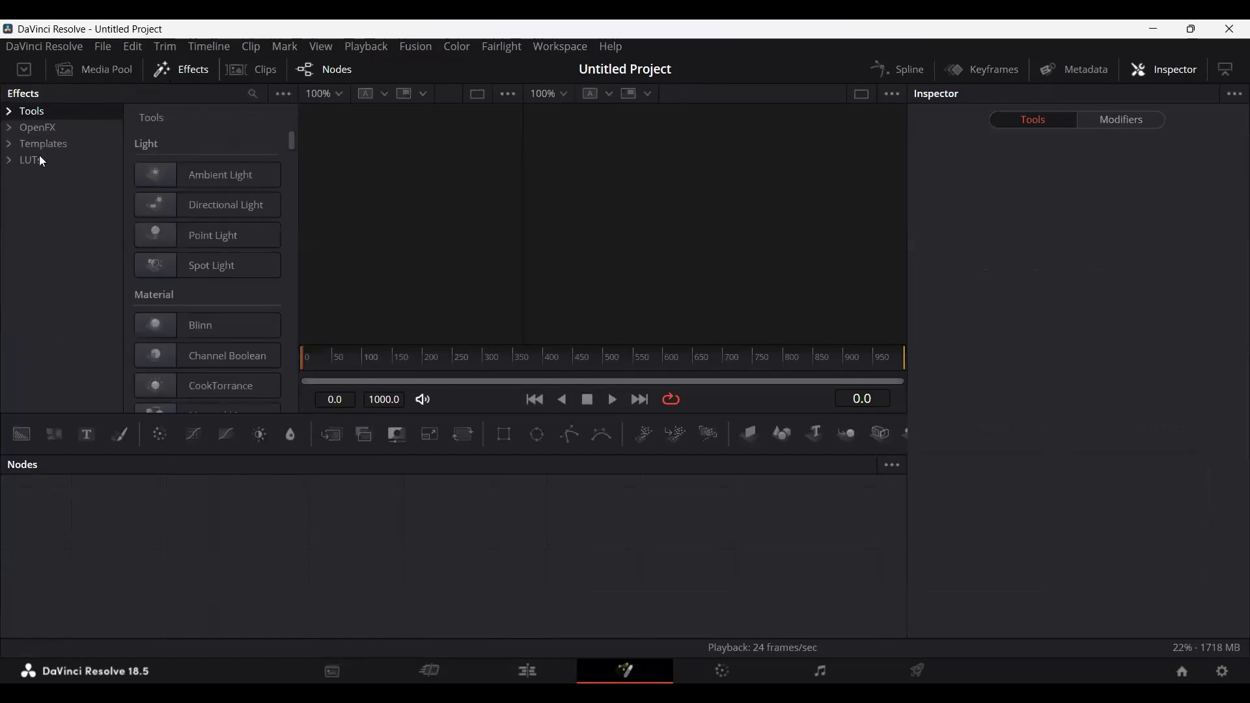
pyautogui.click(9, 145)
pyautogui.click(23, 160)
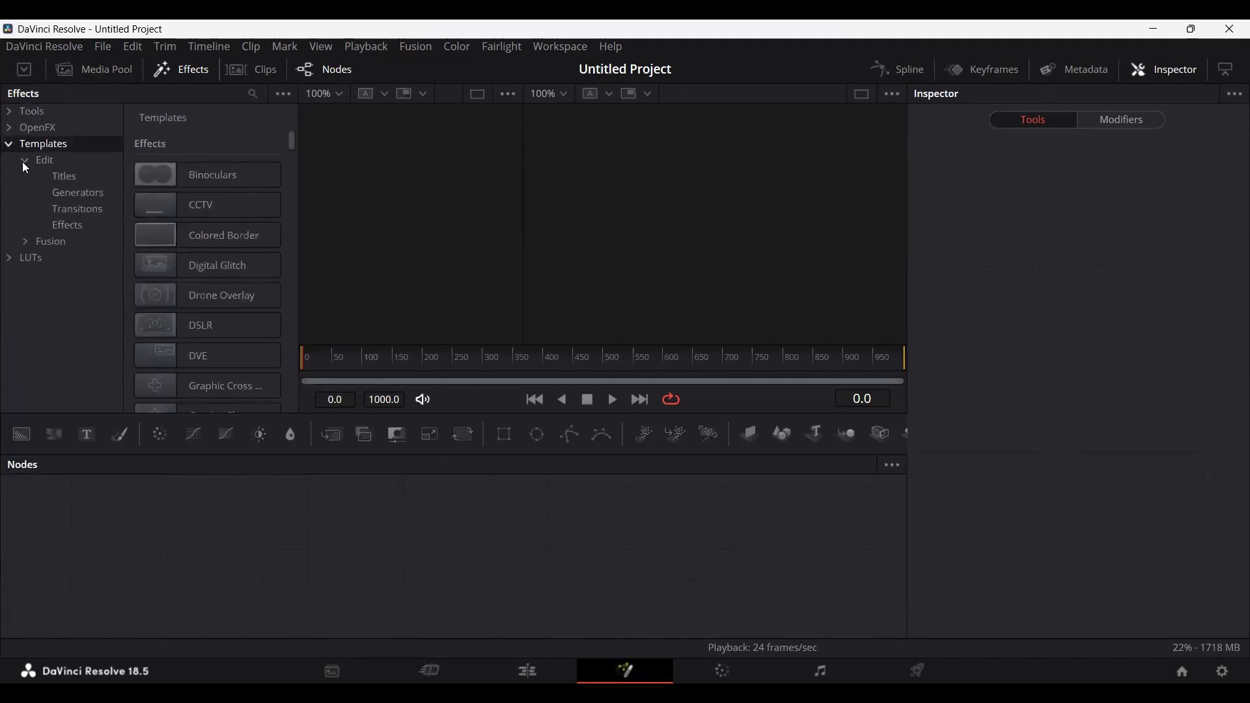
pyautogui.click(63, 177)
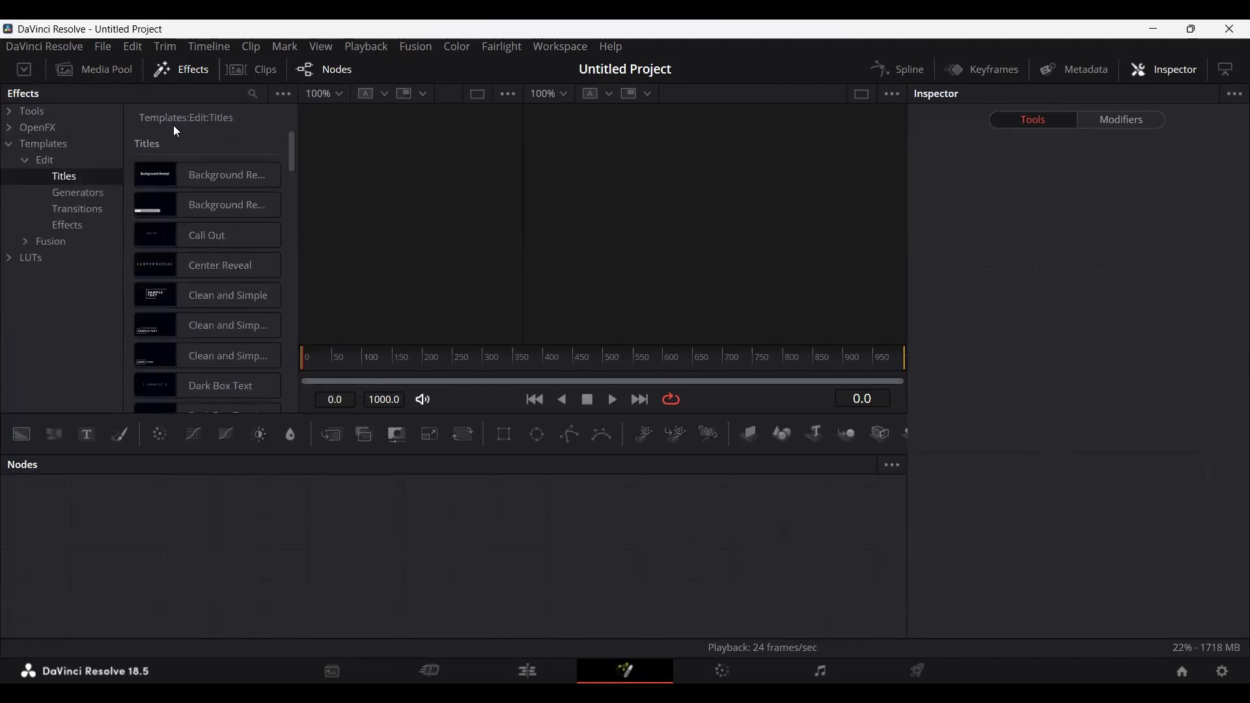
# Compare them with the Titles category of the Edit page's effects library and return to the Fusion page.
pyautogui.hotkey('shift', '4')
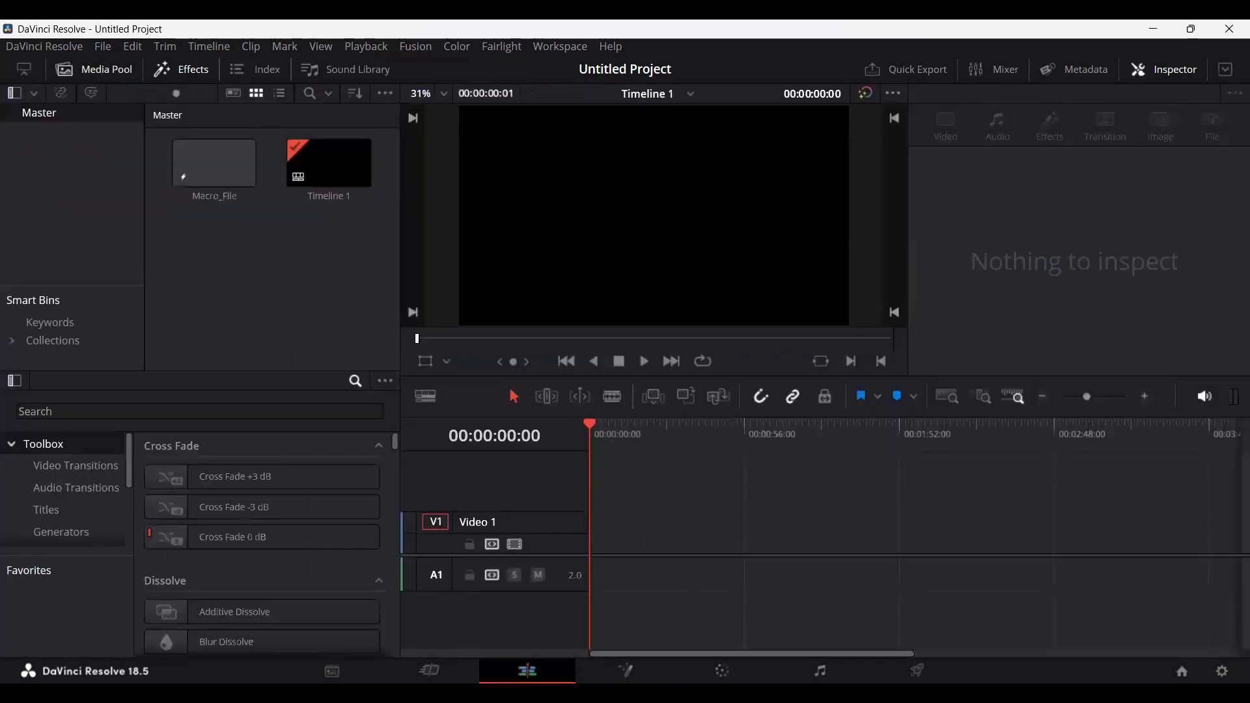
pyautogui.click(85, 509)
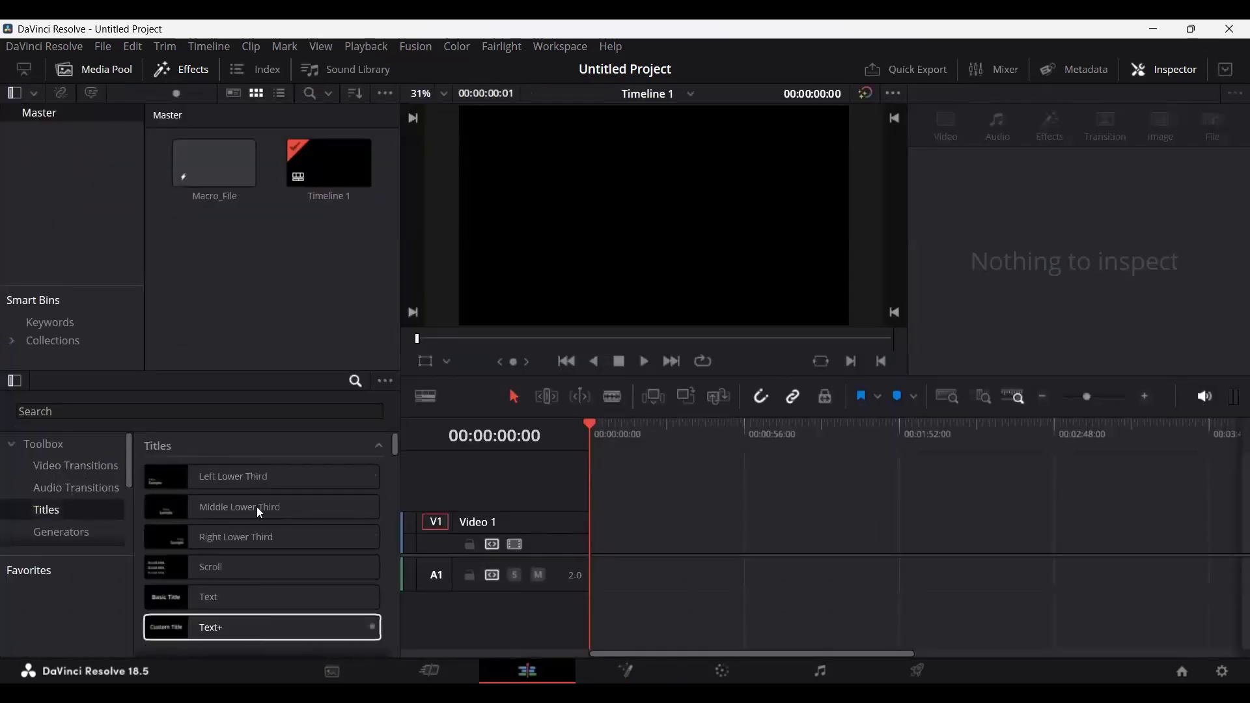
pyautogui.hotkey('shift', '5')
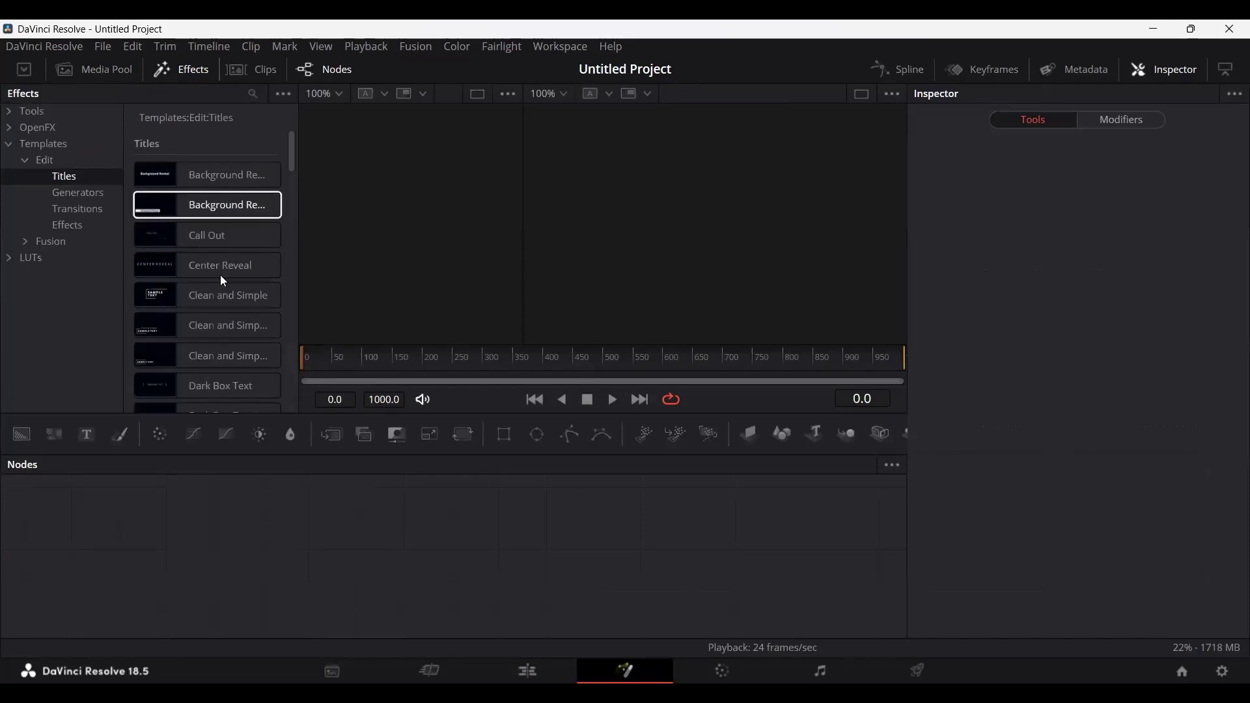
# Open the file folder that holds the Edit title templates from the Titles category of the Fusion page's effects library.
pyautogui.click(17, 144)
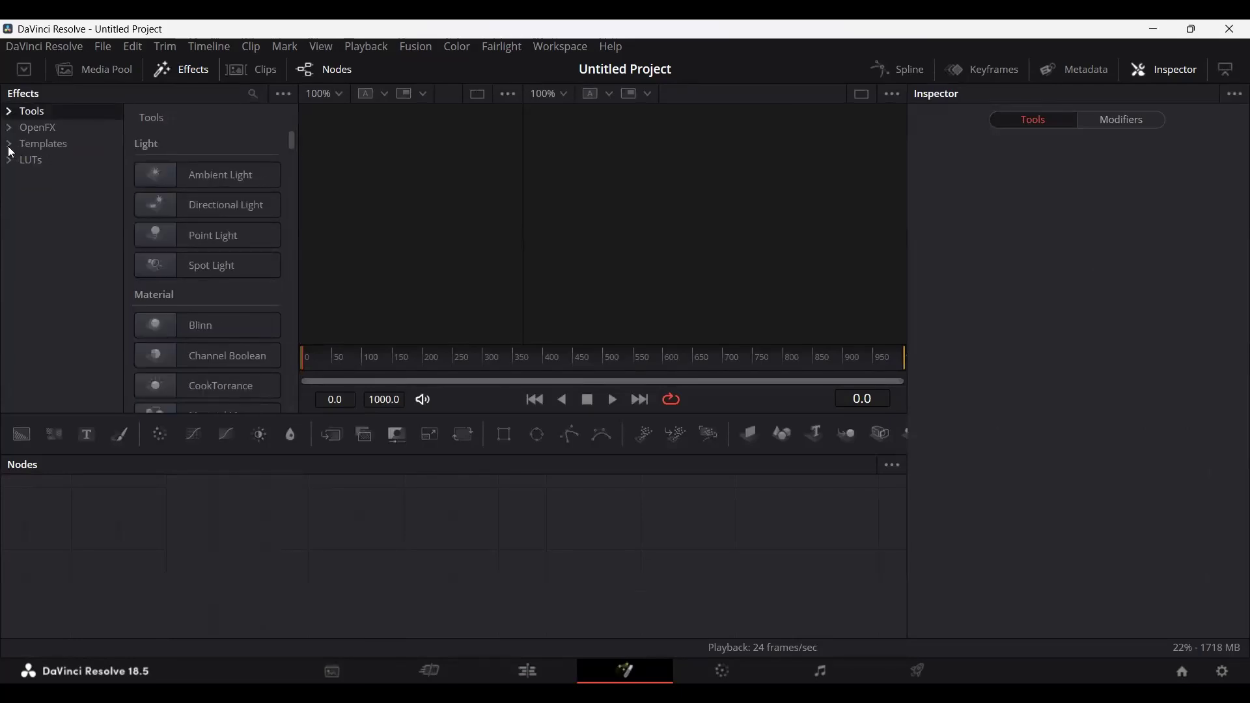
pyautogui.click(10, 145)
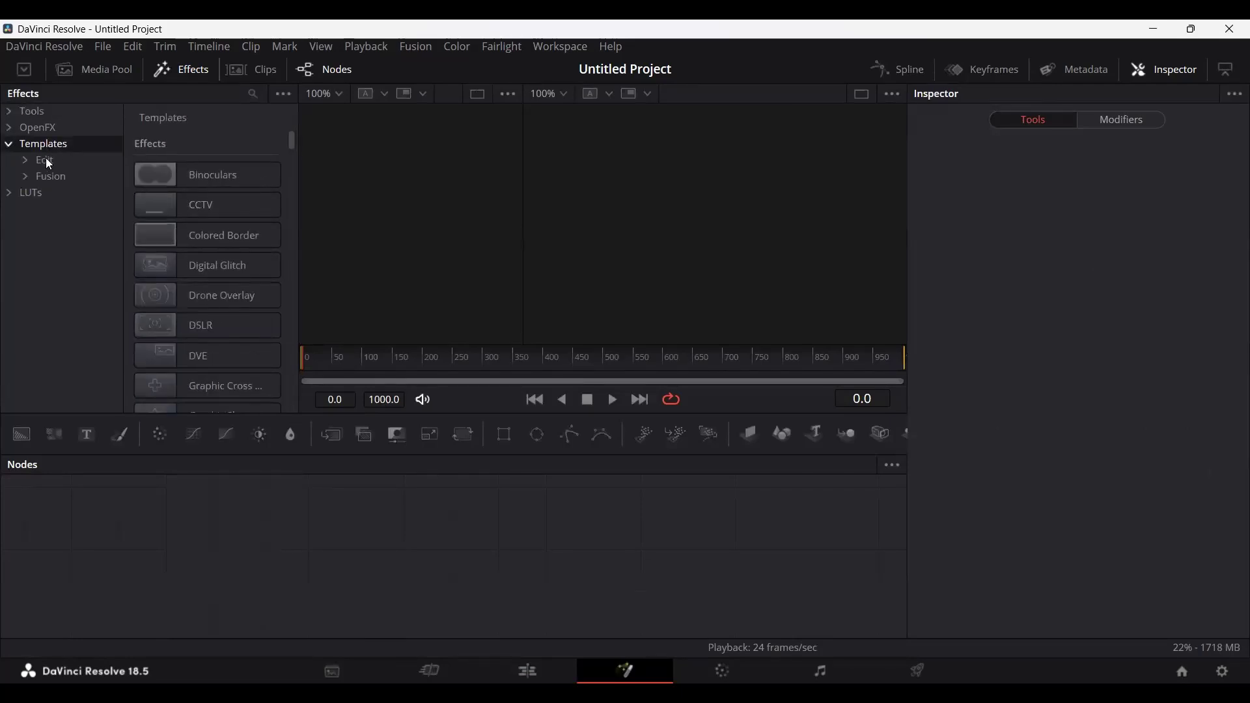
pyautogui.click(36, 159)
pyautogui.click(26, 160)
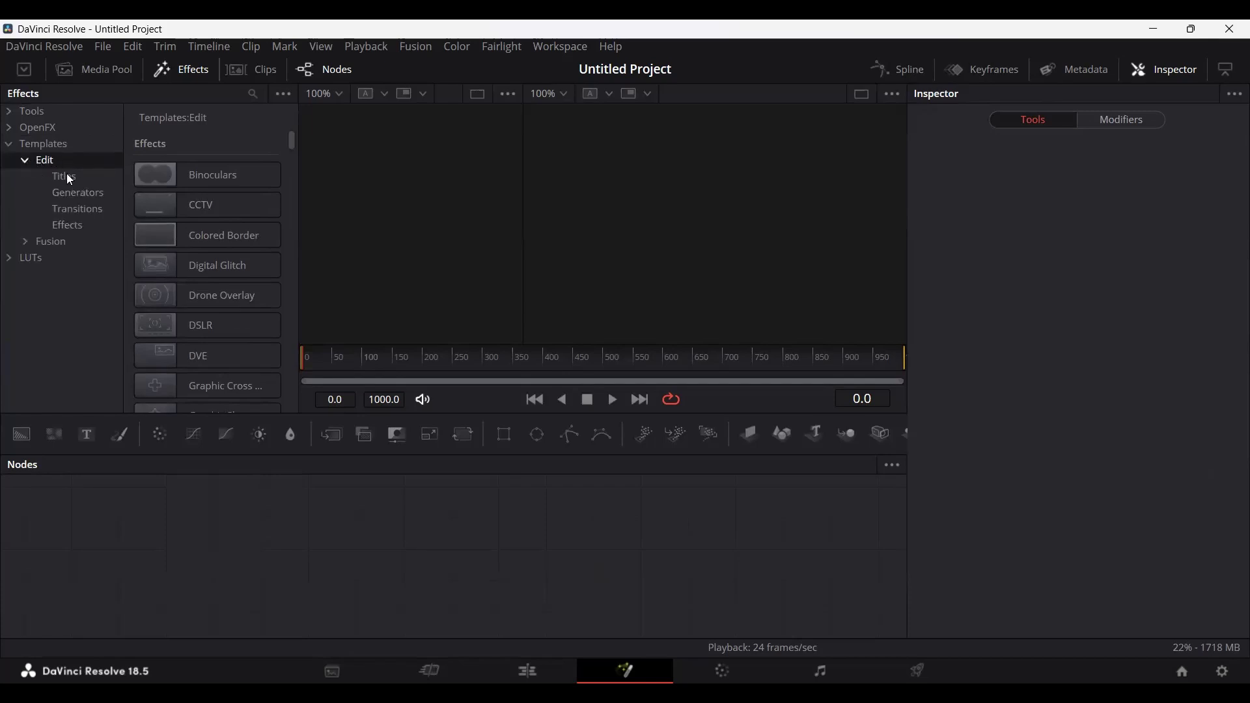
pyautogui.click(72, 179)
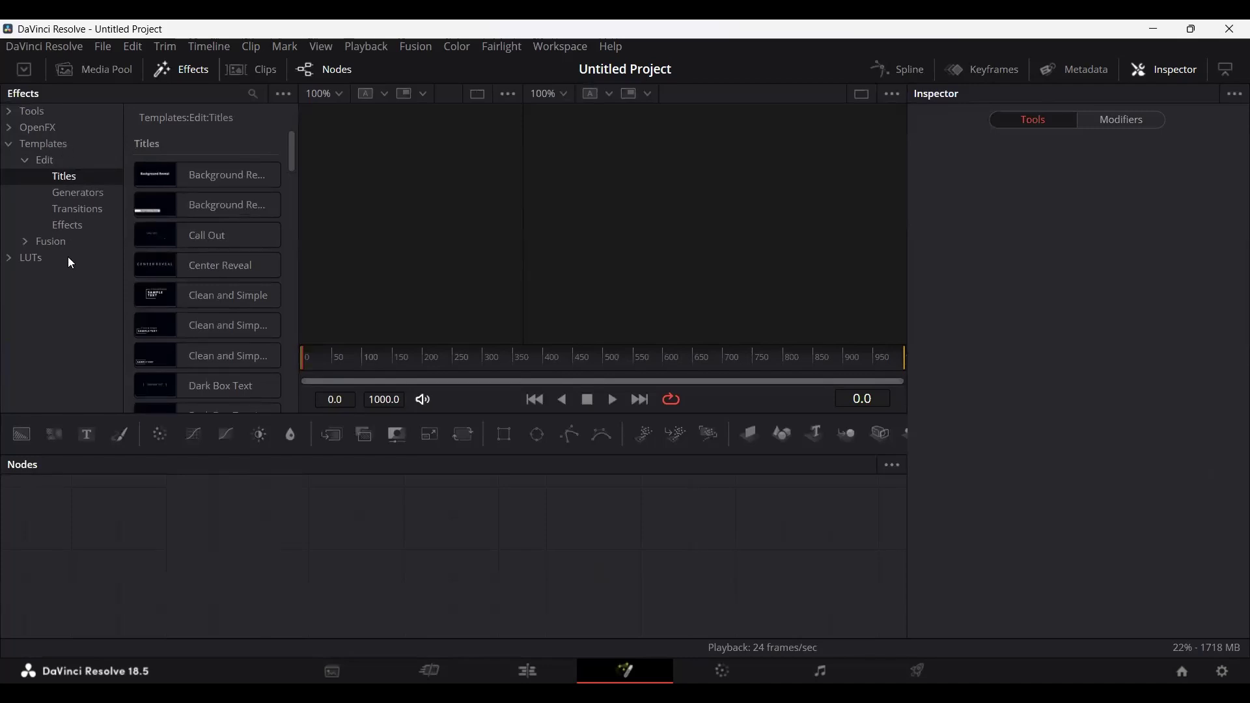
pyautogui.click(26, 242)
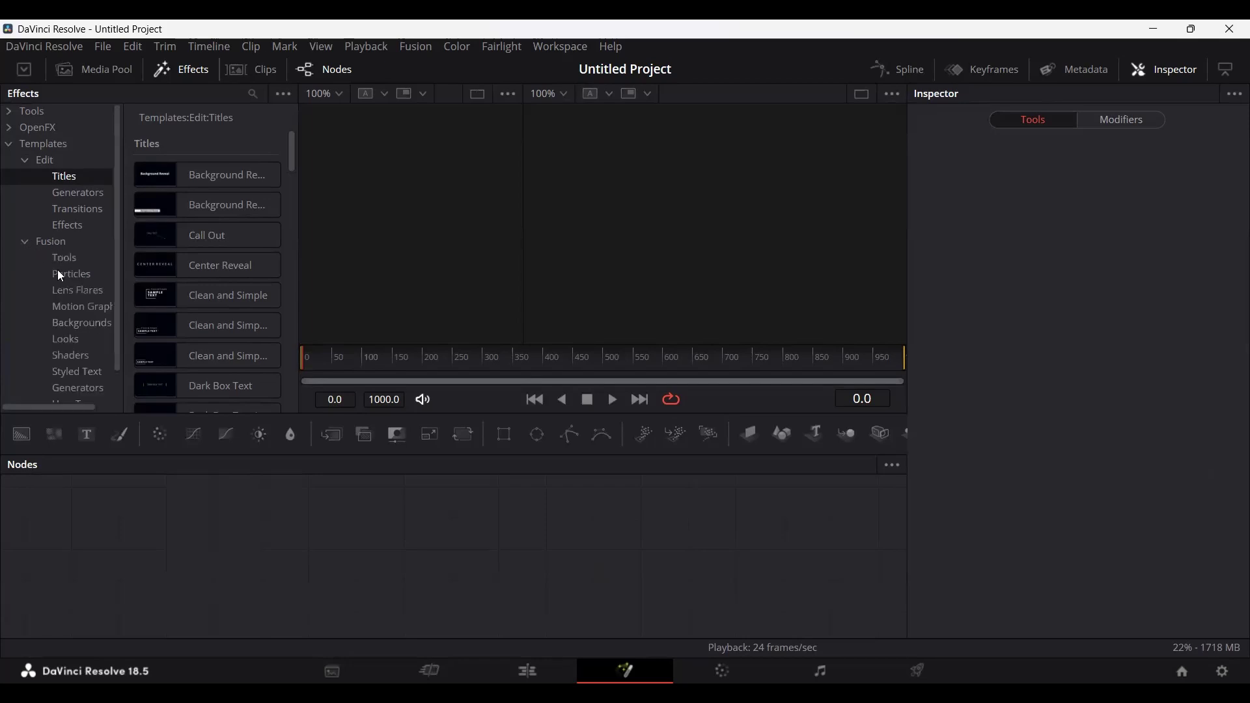
pyautogui.click(54, 237)
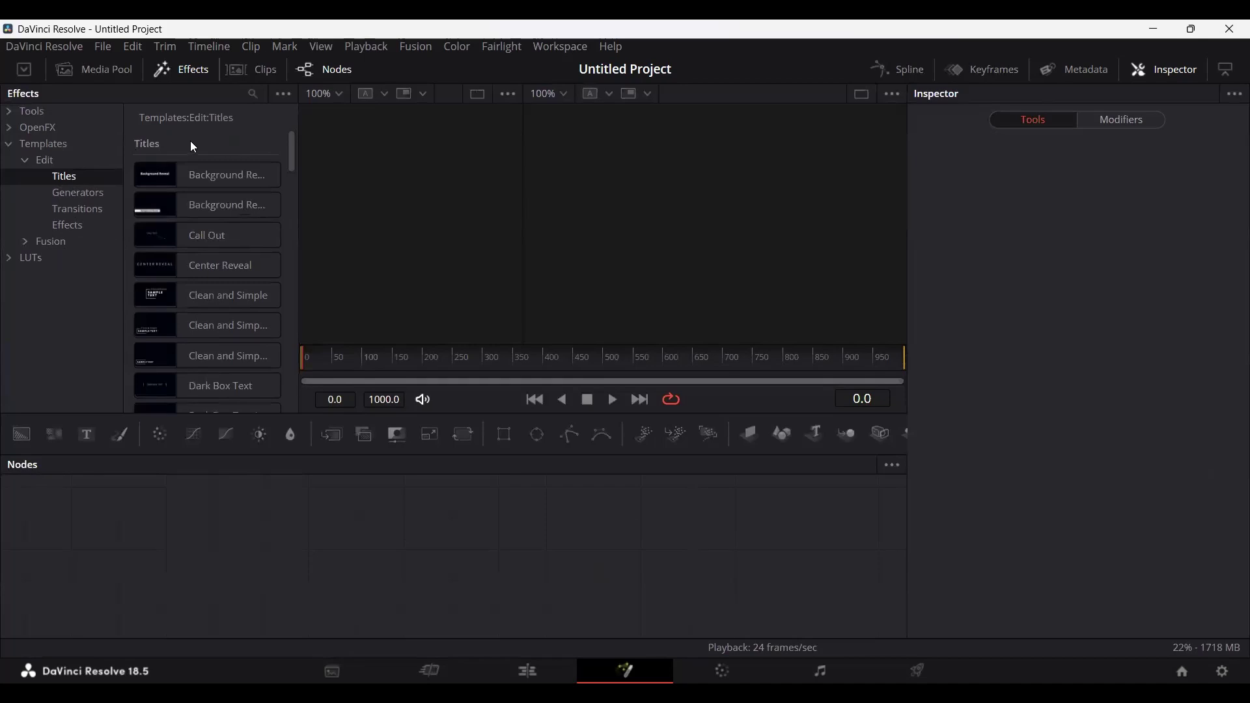
pyautogui.rightClick(216, 144)
pyautogui.click(265, 154)
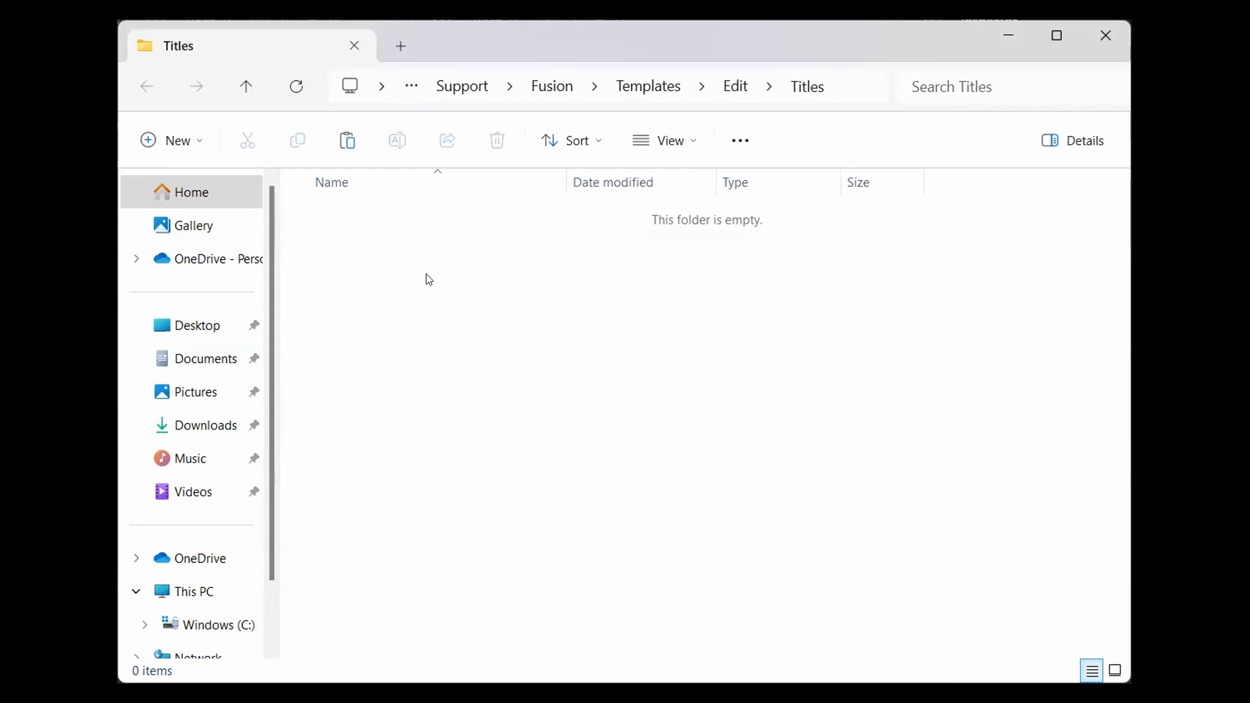
# Copy MacroDemo.setting from the Fusion Macros folder into the Templates > Edit > Titles folder.
pyautogui.click(401, 45)
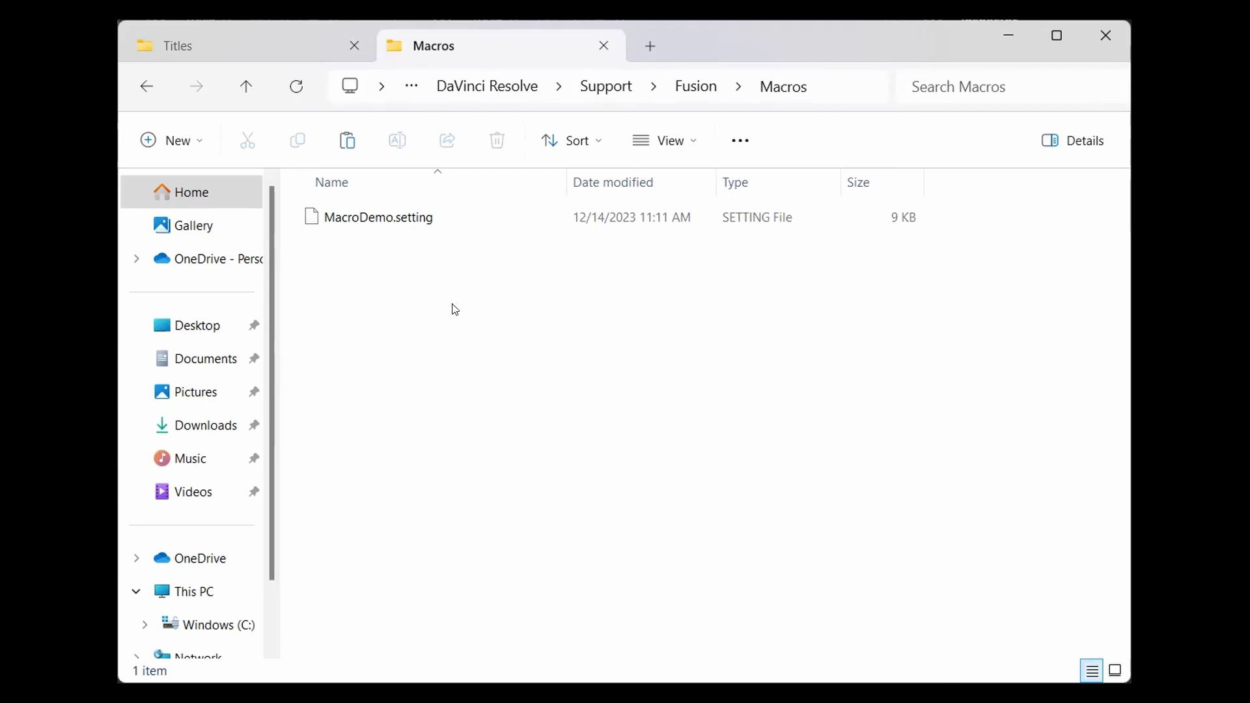
pyautogui.click(375, 226)
pyautogui.click(424, 285)
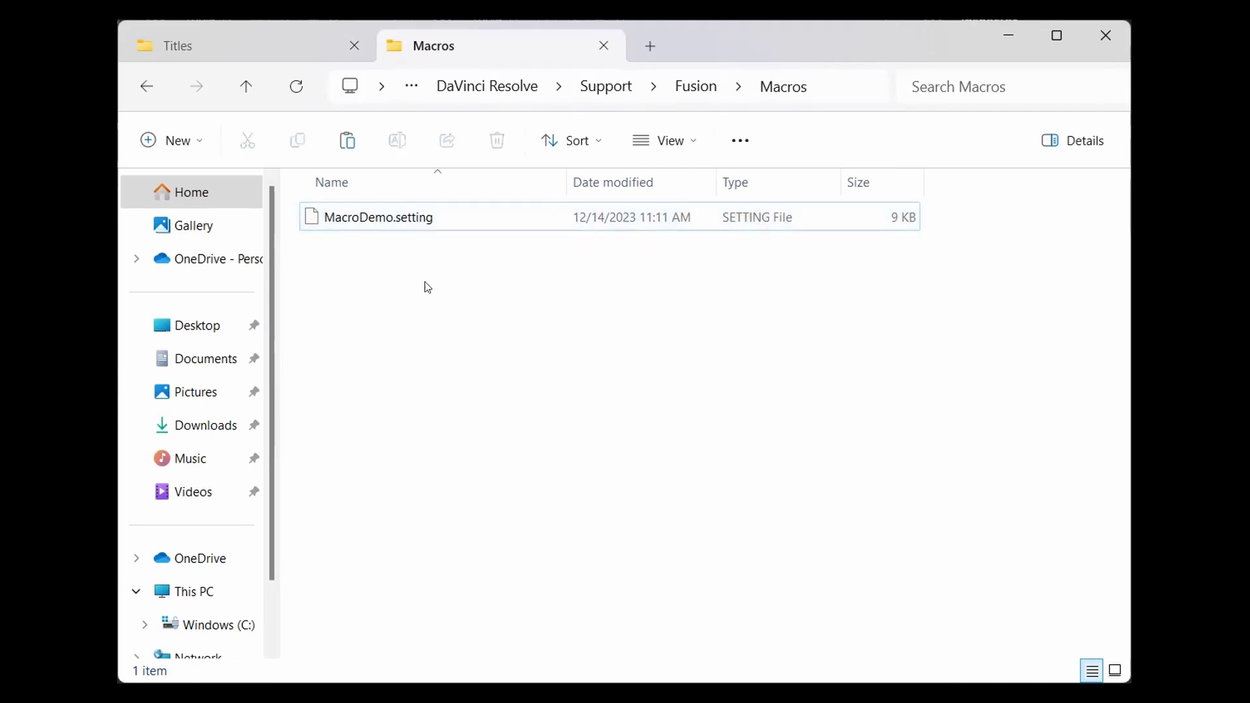
pyautogui.click(376, 220)
pyautogui.hotkey('ctrl', 'Tab')
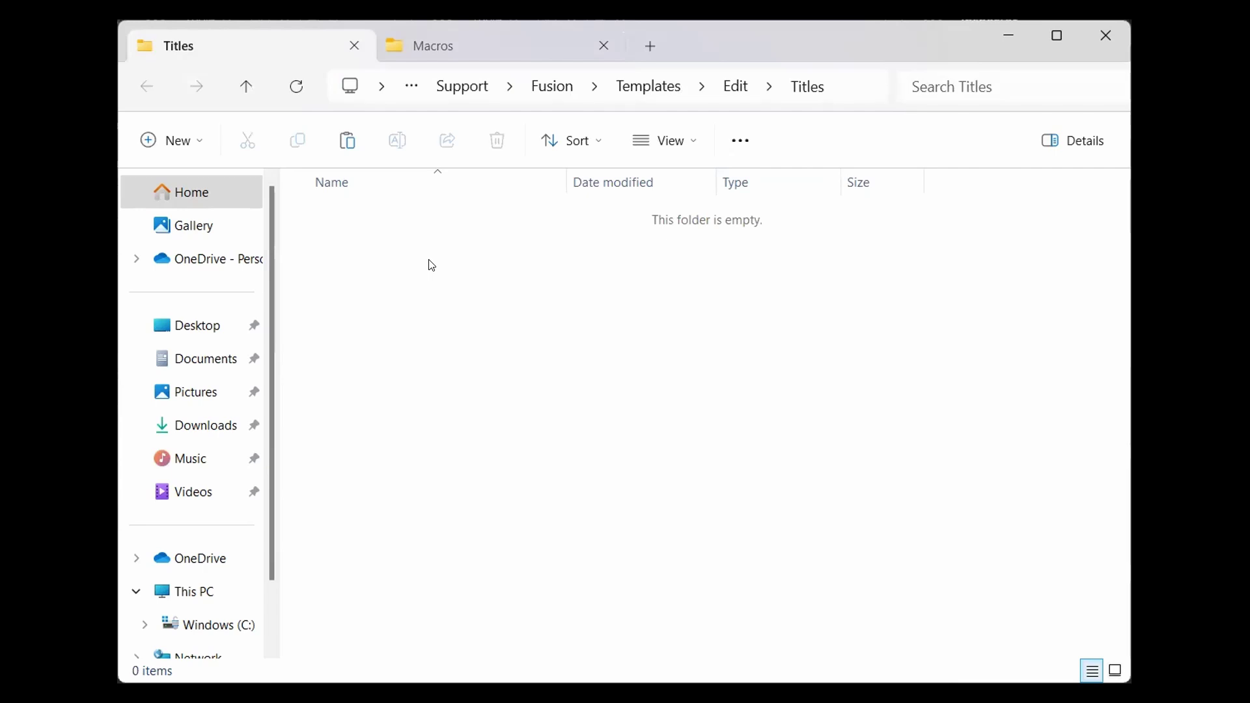
pyautogui.hotkey('ctrl', 'v')
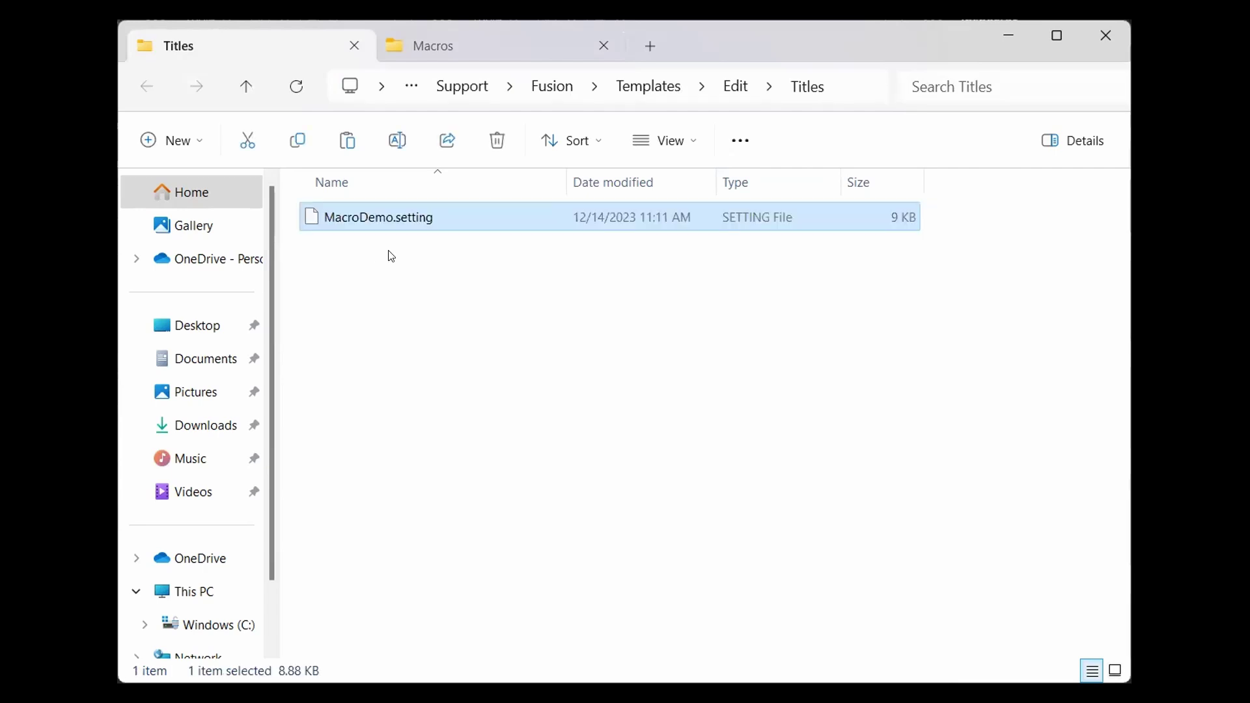
# Switch back to DaVinci Resolve and locate MacroDemo among the Edit titles on both the Fusion and Edit pages.
pyautogui.hotkey('alt', 'Tab')
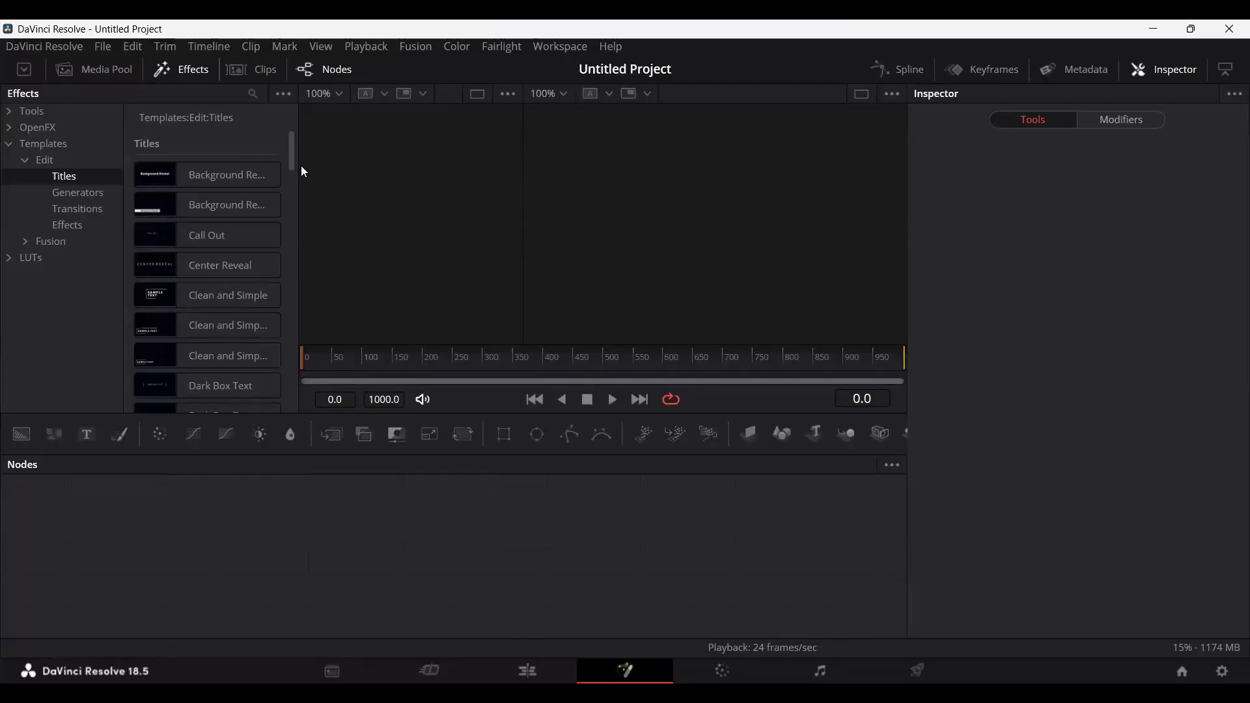
pyautogui.moveTo(290, 148); pyautogui.dragTo(283, 273)
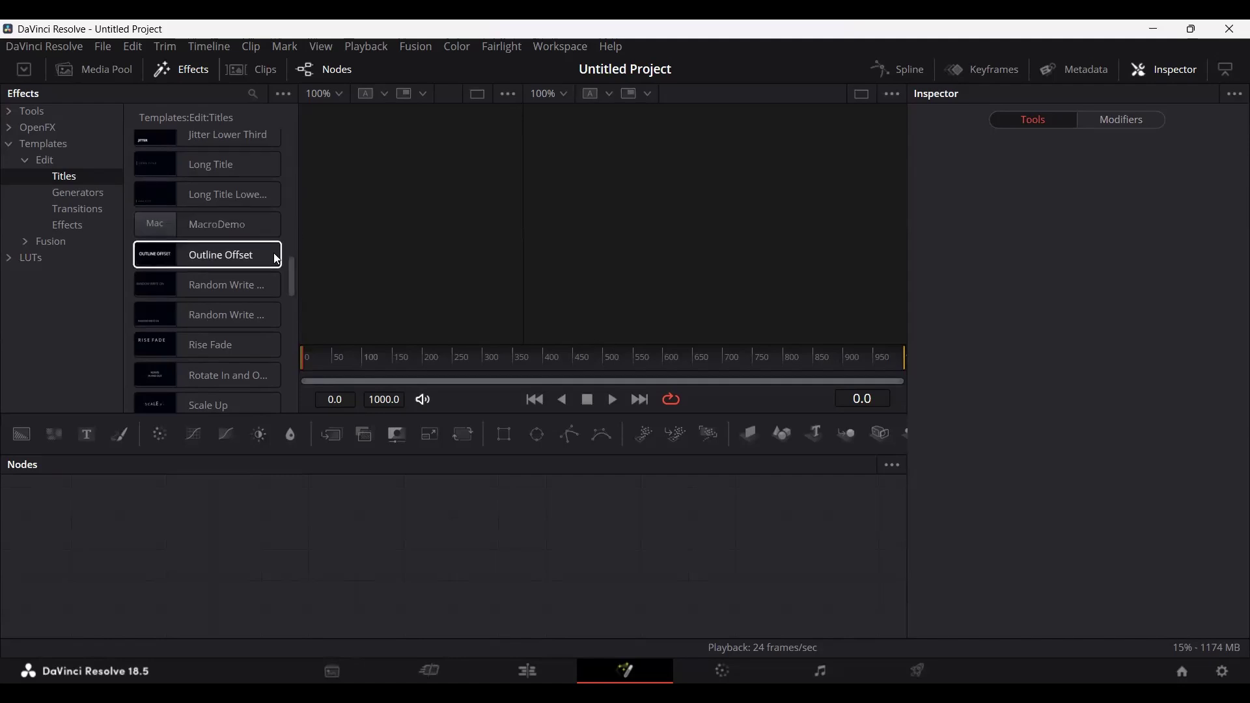
pyautogui.hotkey('shift', '4')
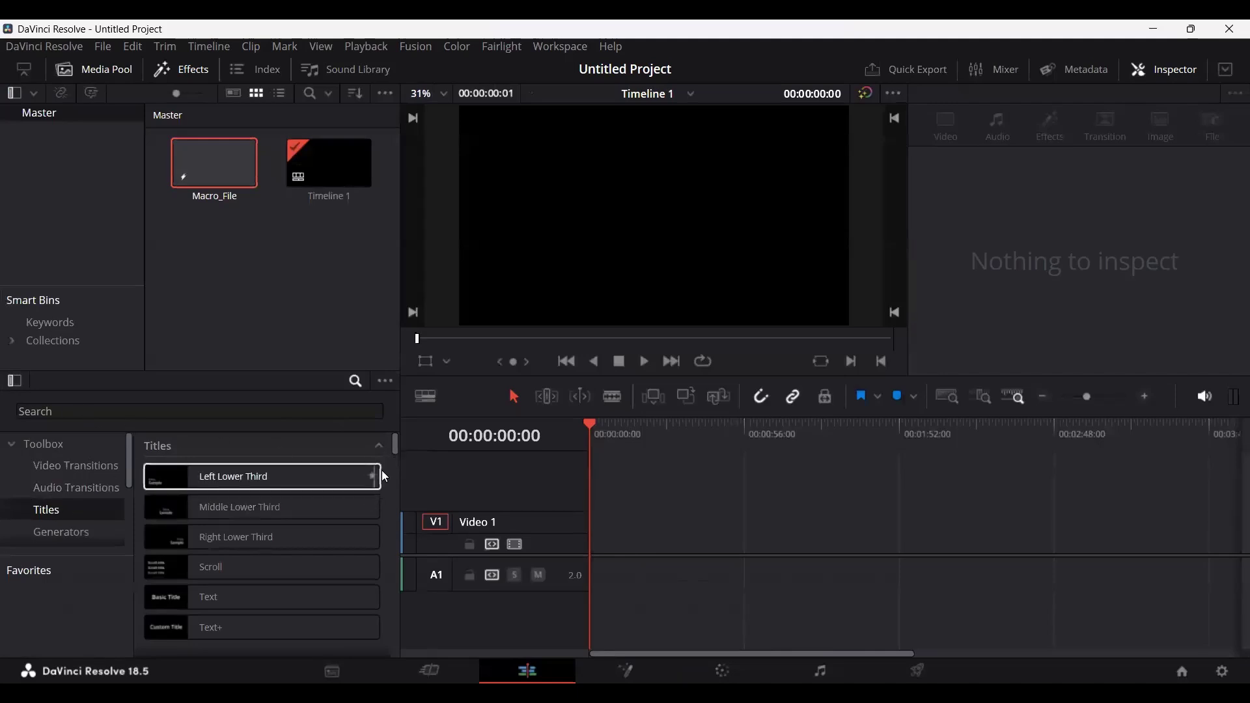
pyautogui.moveTo(395, 446); pyautogui.dragTo(389, 559)
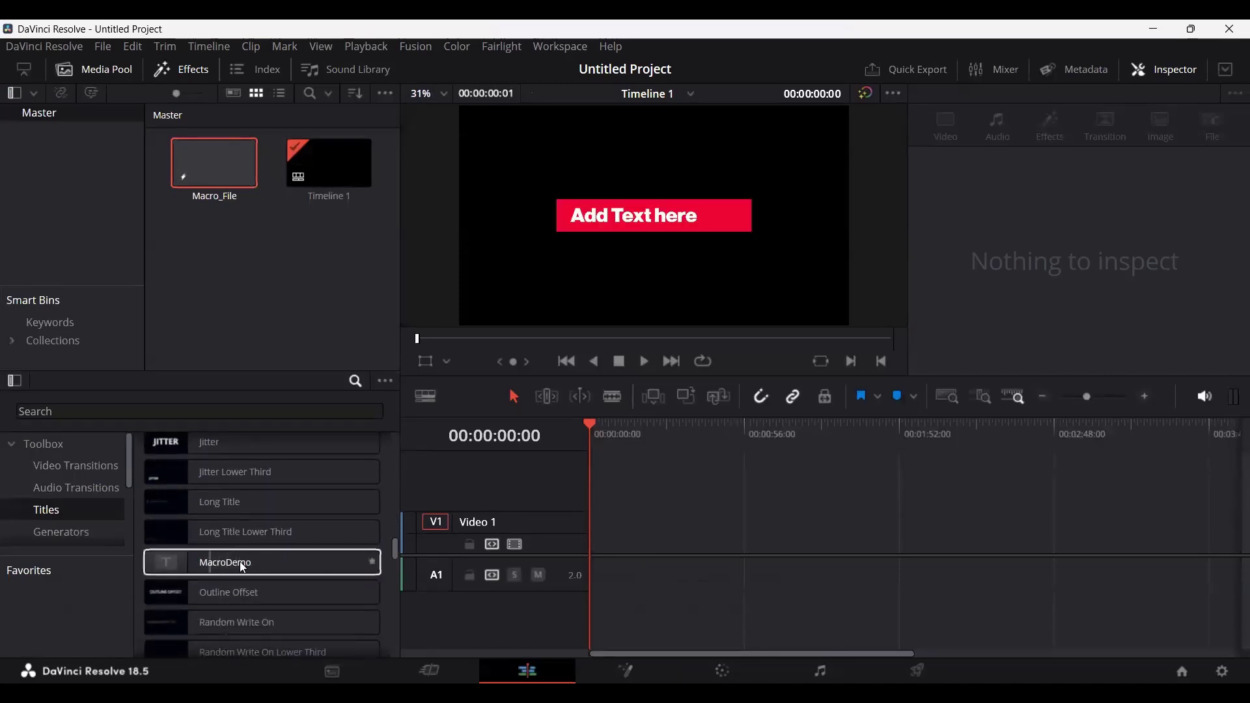
# Add the MacroDemo title at the start of Timeline 1, fit the timeline to the clip and play it.
pyautogui.click(200, 560)
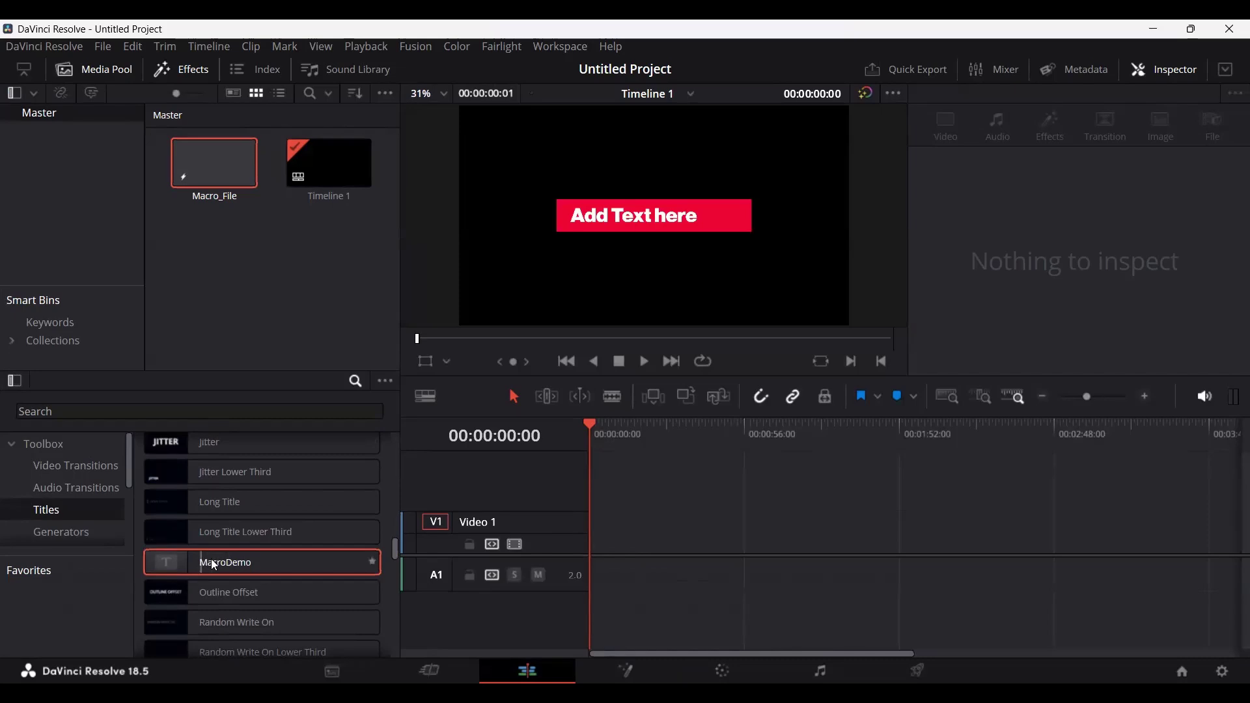
pyautogui.doubleClick(212, 561)
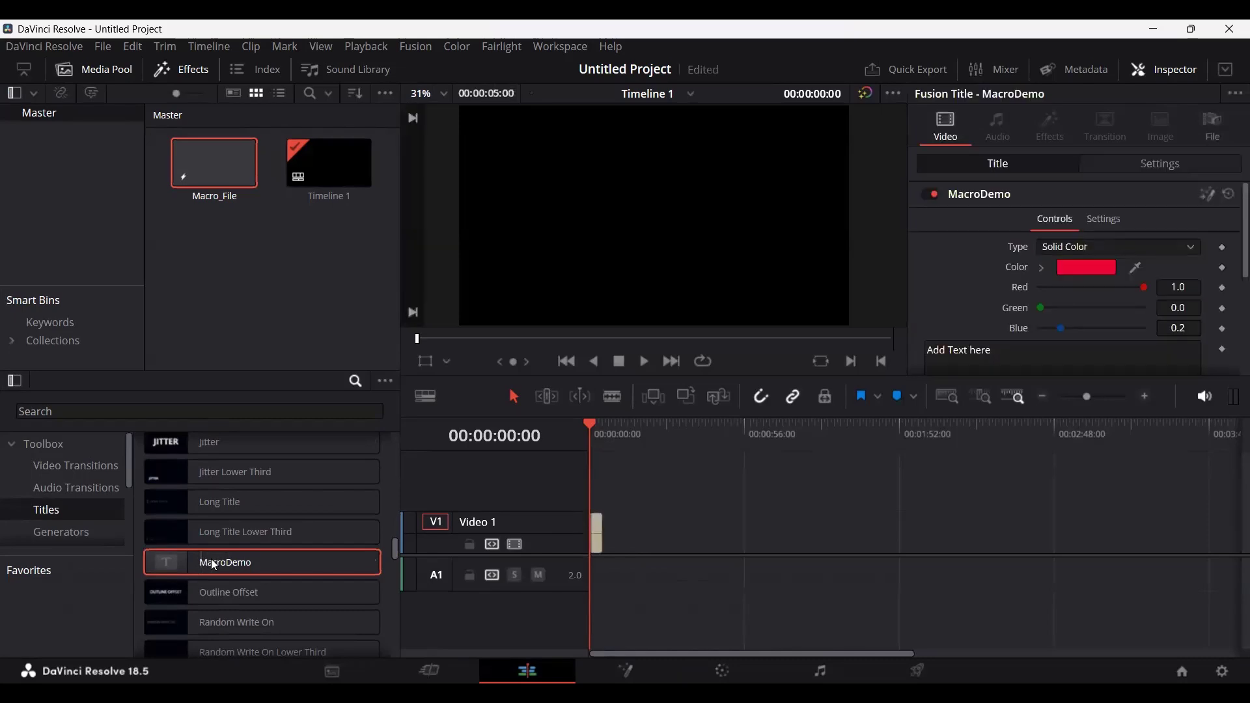
pyautogui.hotkey('shift', 'z')
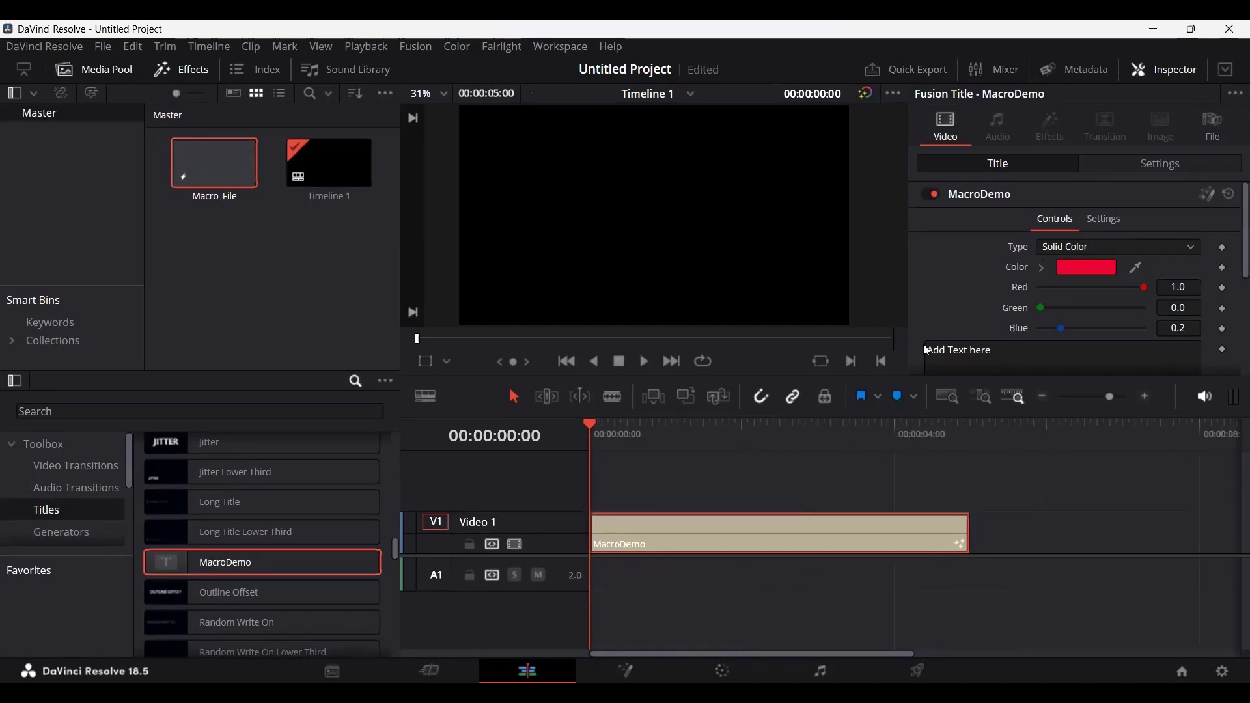
pyautogui.press('space')
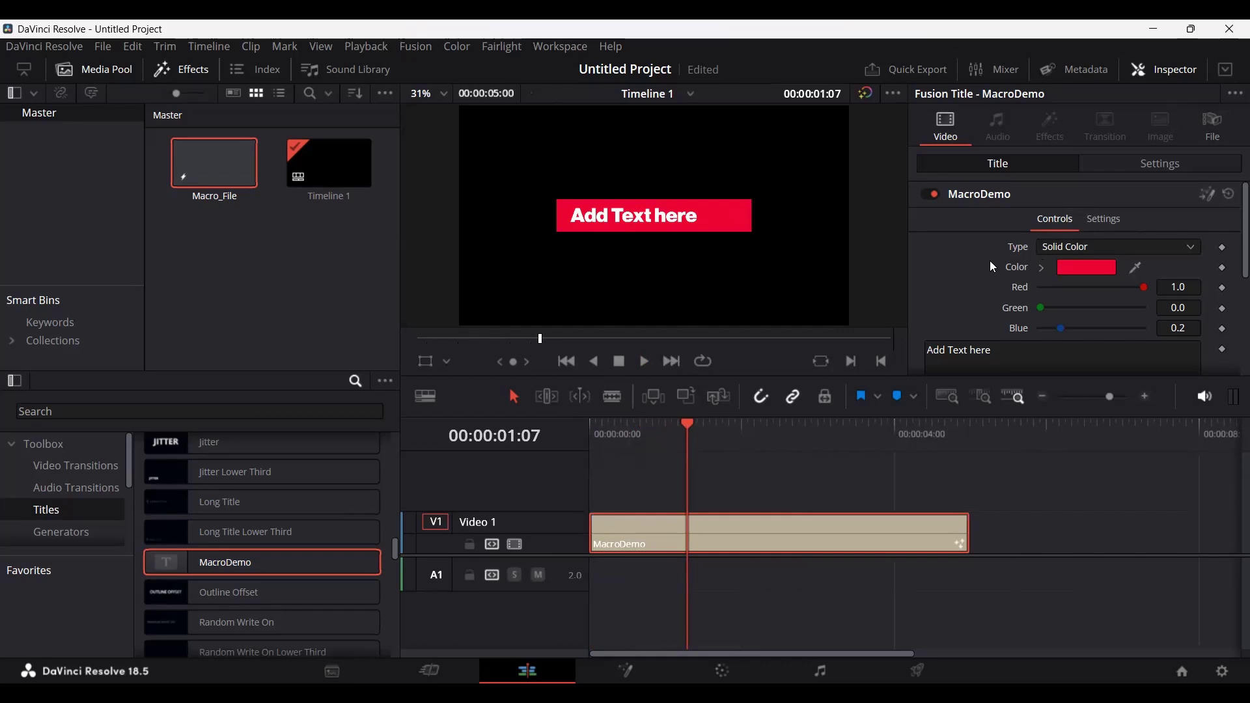
# Replace the MacroDemo title's text with "Text changed".
pyautogui.scroll(-2, 990, 287)
pyautogui.moveTo(1008, 306); pyautogui.dragTo(883, 298)
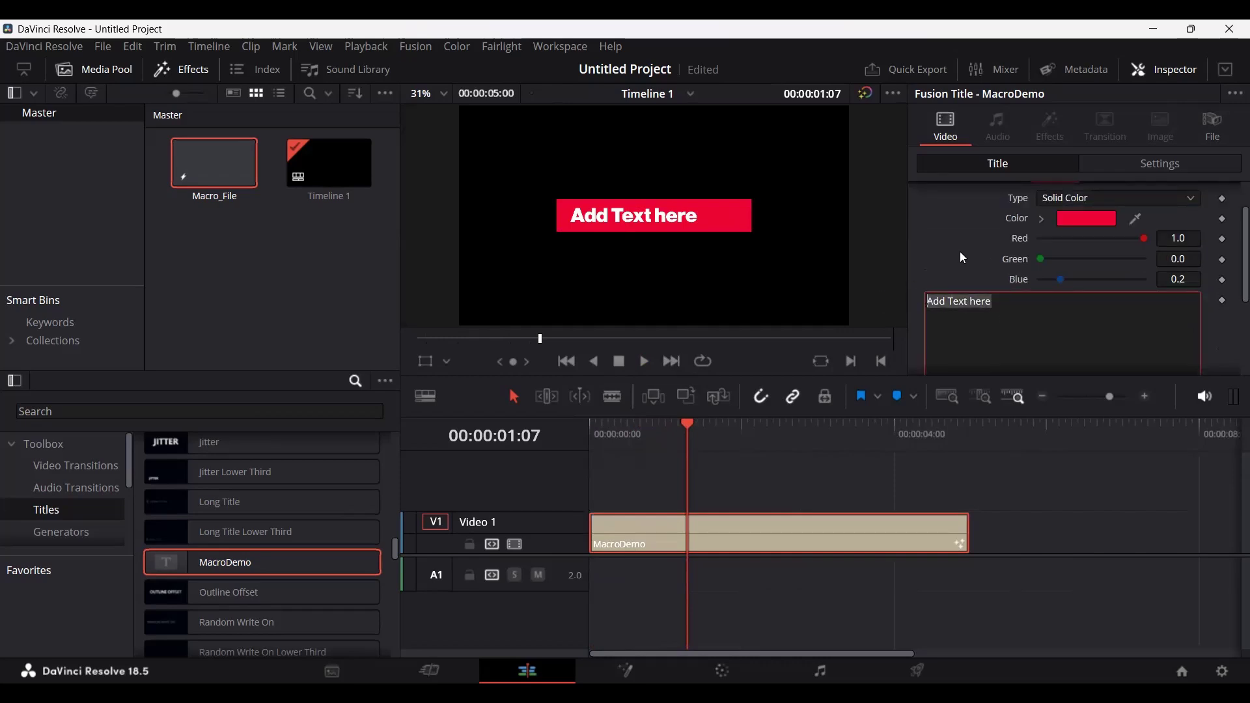
pyautogui.write('Text changed')
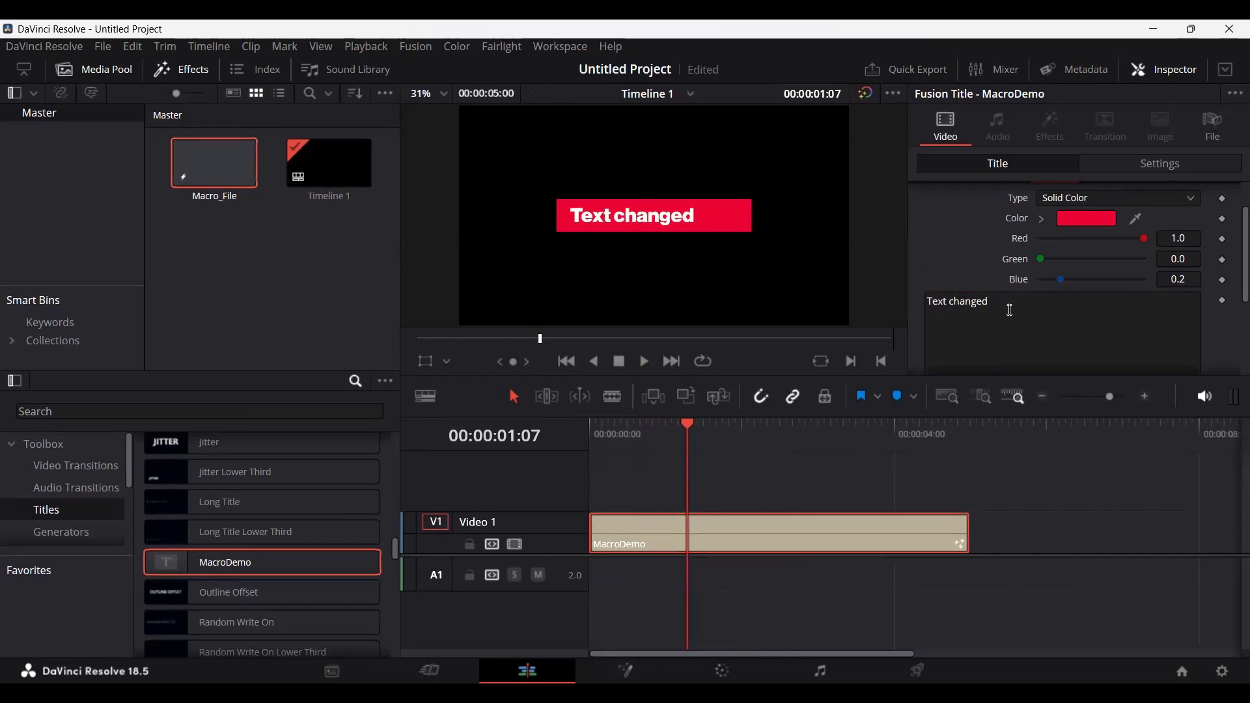
pyautogui.moveTo(1010, 310); pyautogui.dragTo(938, 303)
pyautogui.moveTo(1149, 243)
pyautogui.mouseDown()
pyautogui.moveTo(1092, 242)
pyautogui.moveTo(1165, 241)
pyautogui.mouseUp()
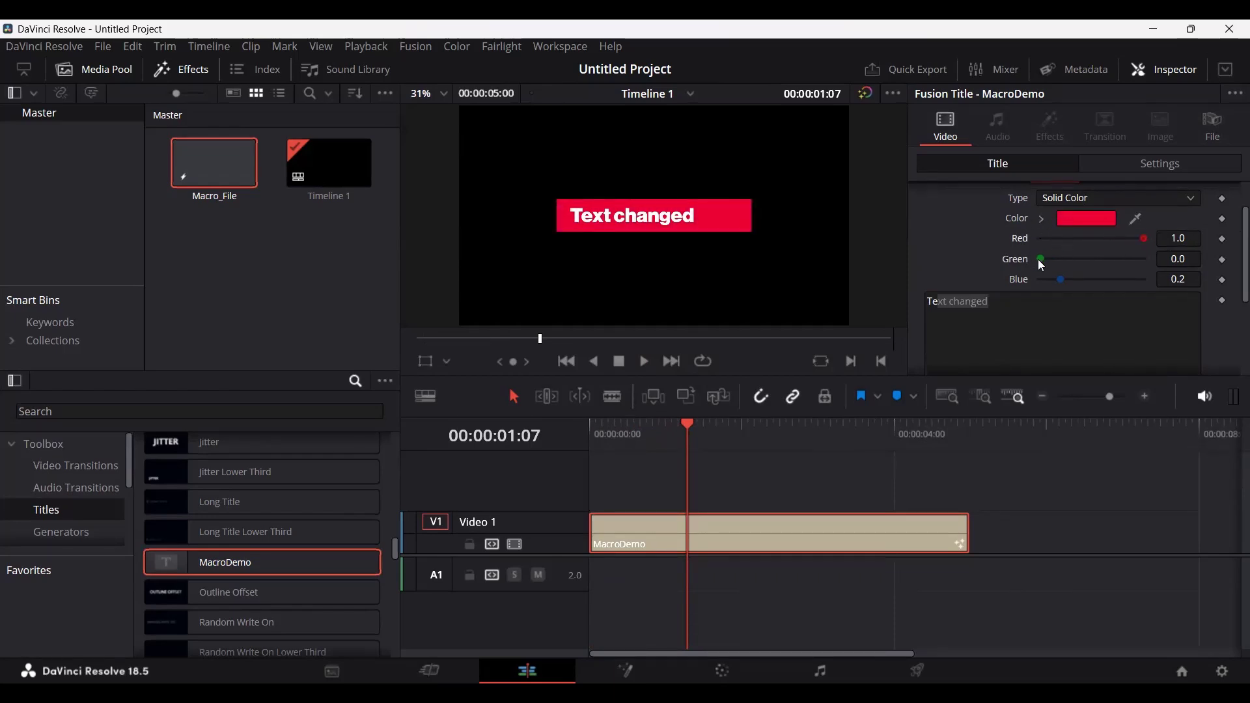
# Try the Horizontal and Four Corner background types on the title and review the color controls they offer.
pyautogui.click(1072, 204)
pyautogui.click(1080, 236)
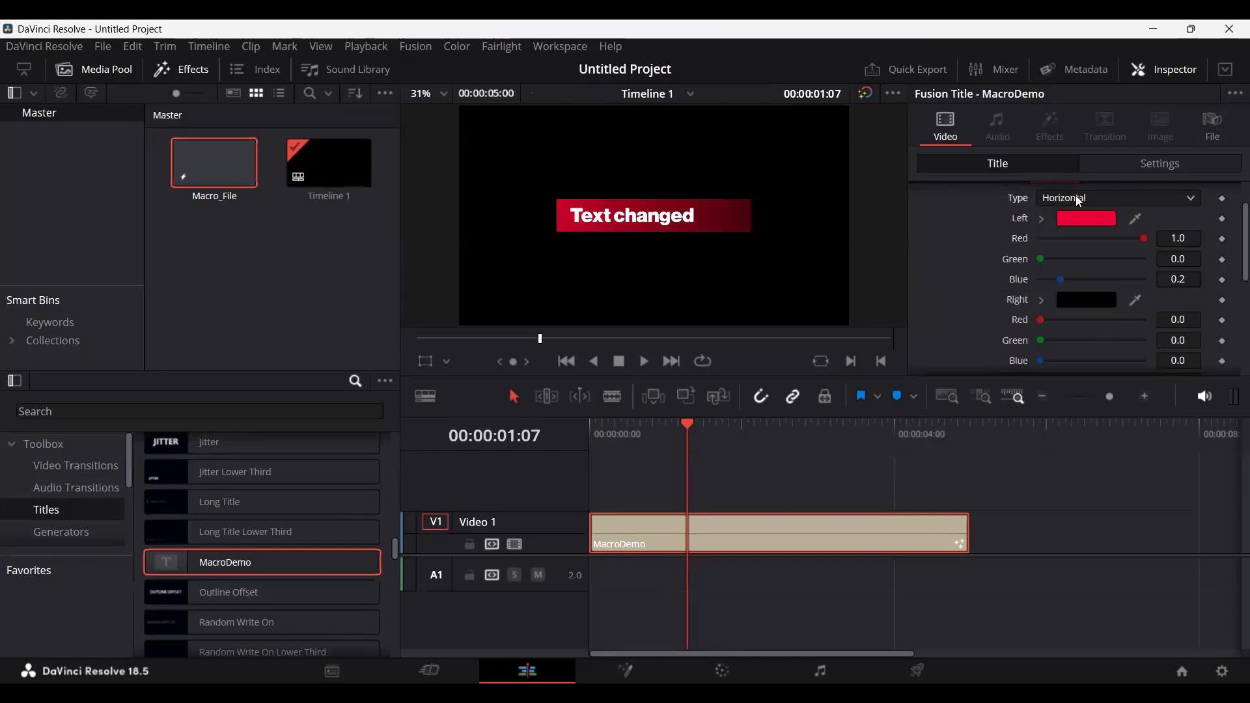
pyautogui.click(1080, 202)
pyautogui.click(1090, 275)
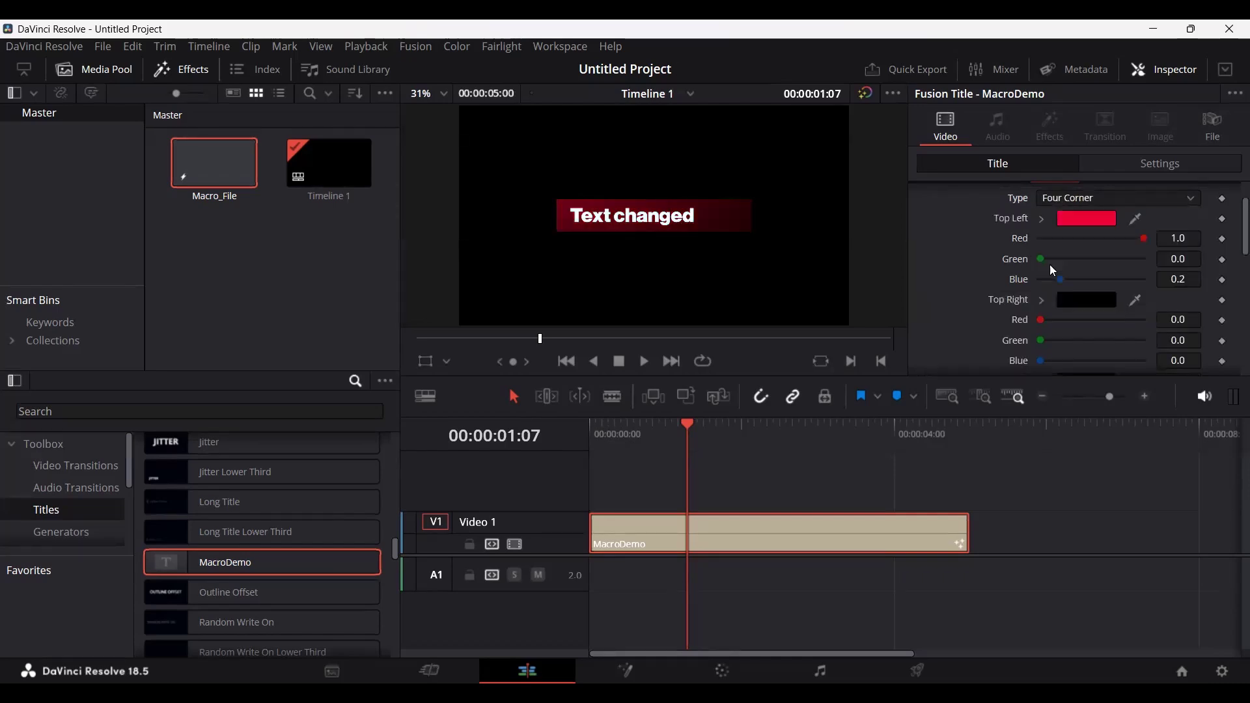
pyautogui.scroll(-6, 1052, 270)
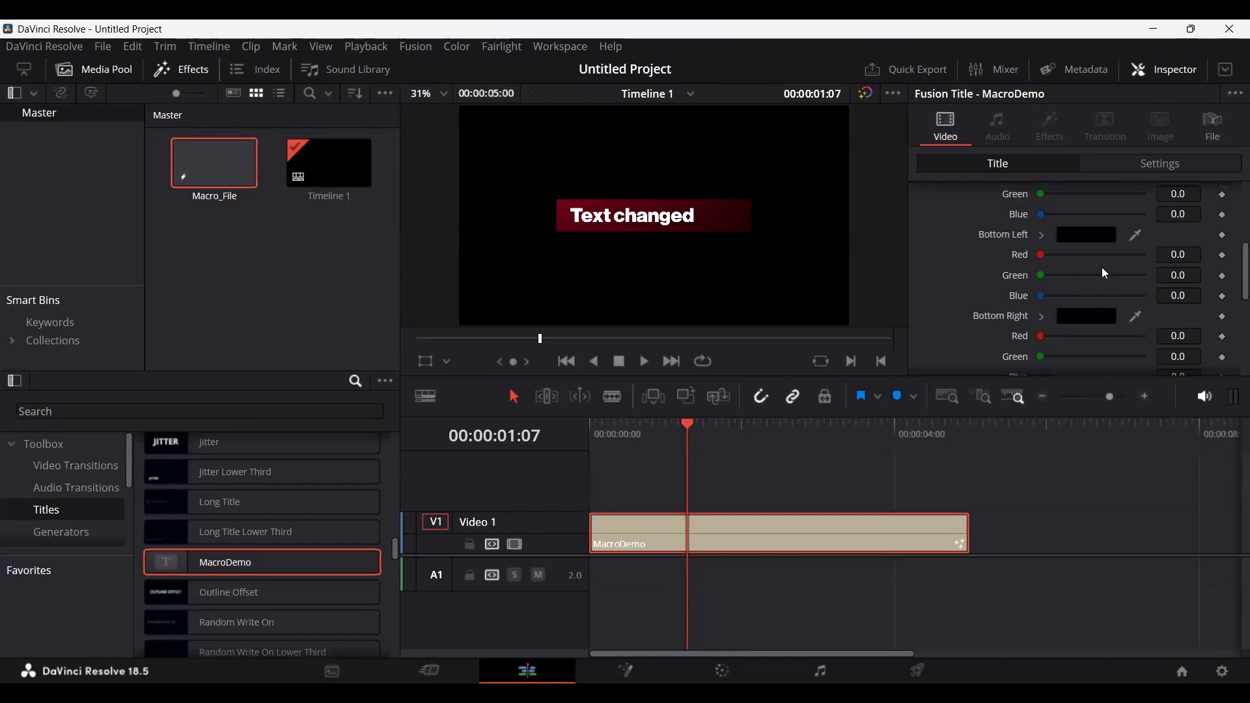
pyautogui.scroll(5, 1102, 267)
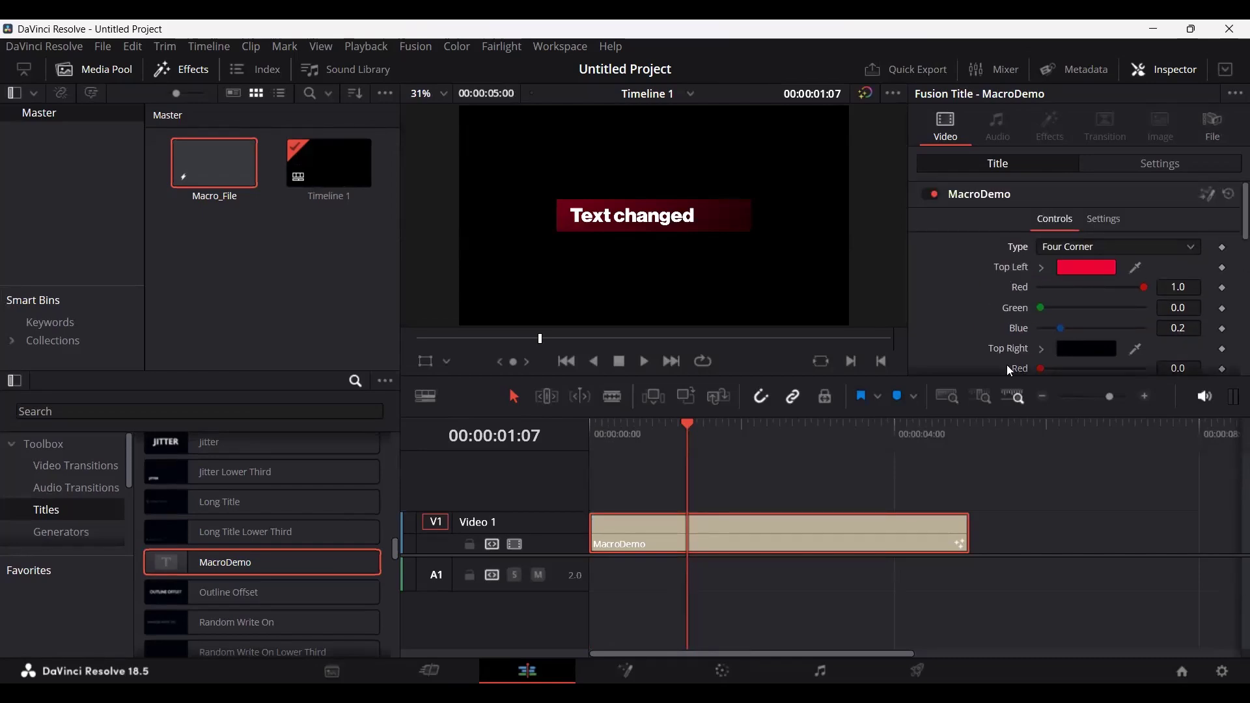
# Try the Gradient background type on the title and return it to Solid Color.
pyautogui.click(1097, 247)
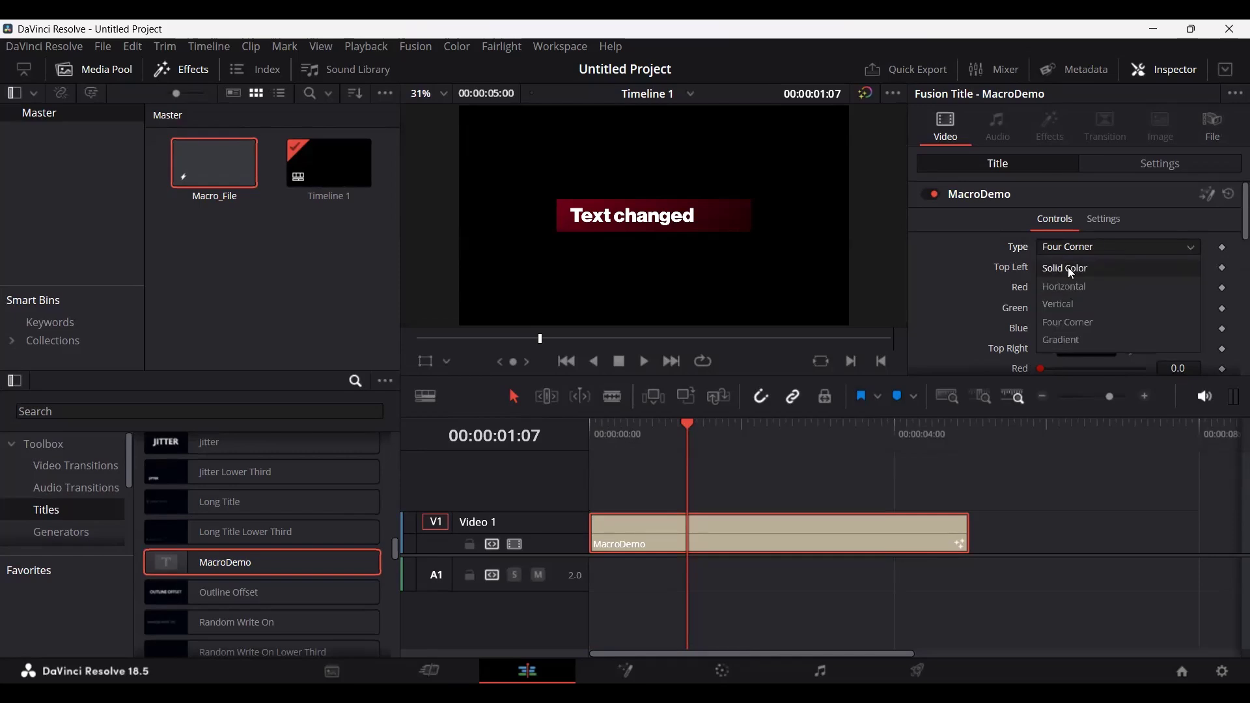
pyautogui.click(1068, 267)
pyautogui.click(1069, 250)
pyautogui.click(1079, 302)
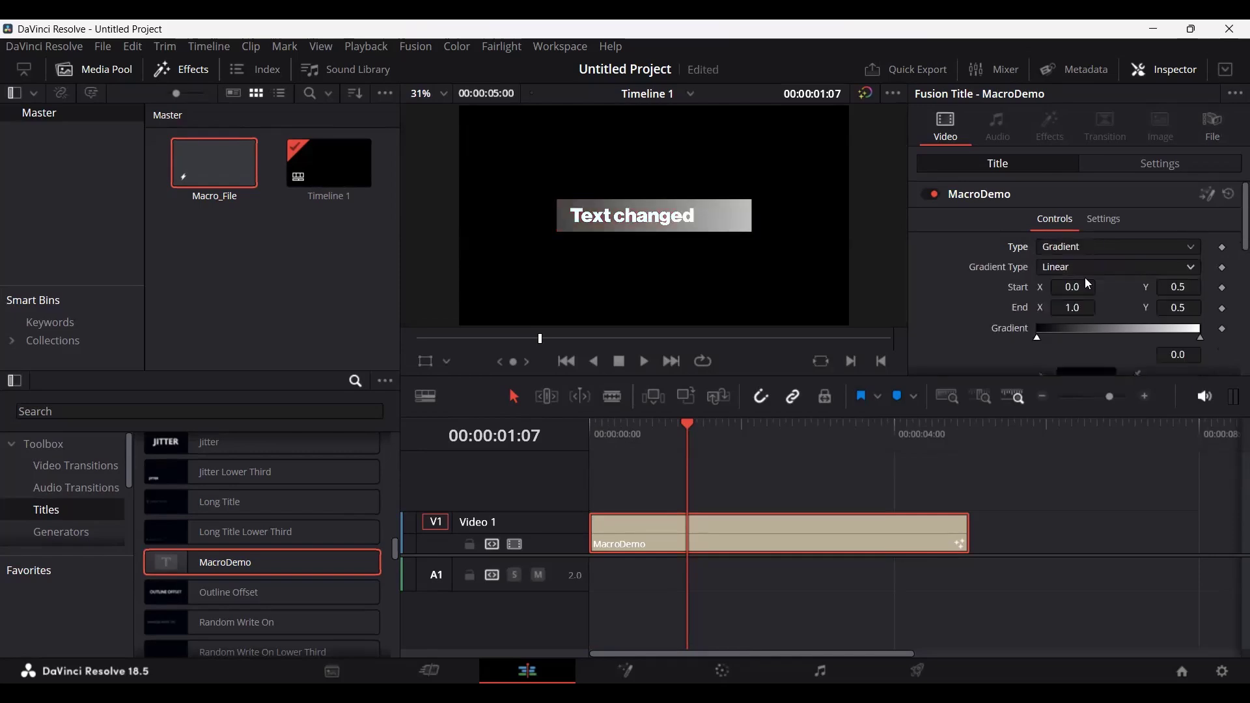
pyautogui.click(1074, 247)
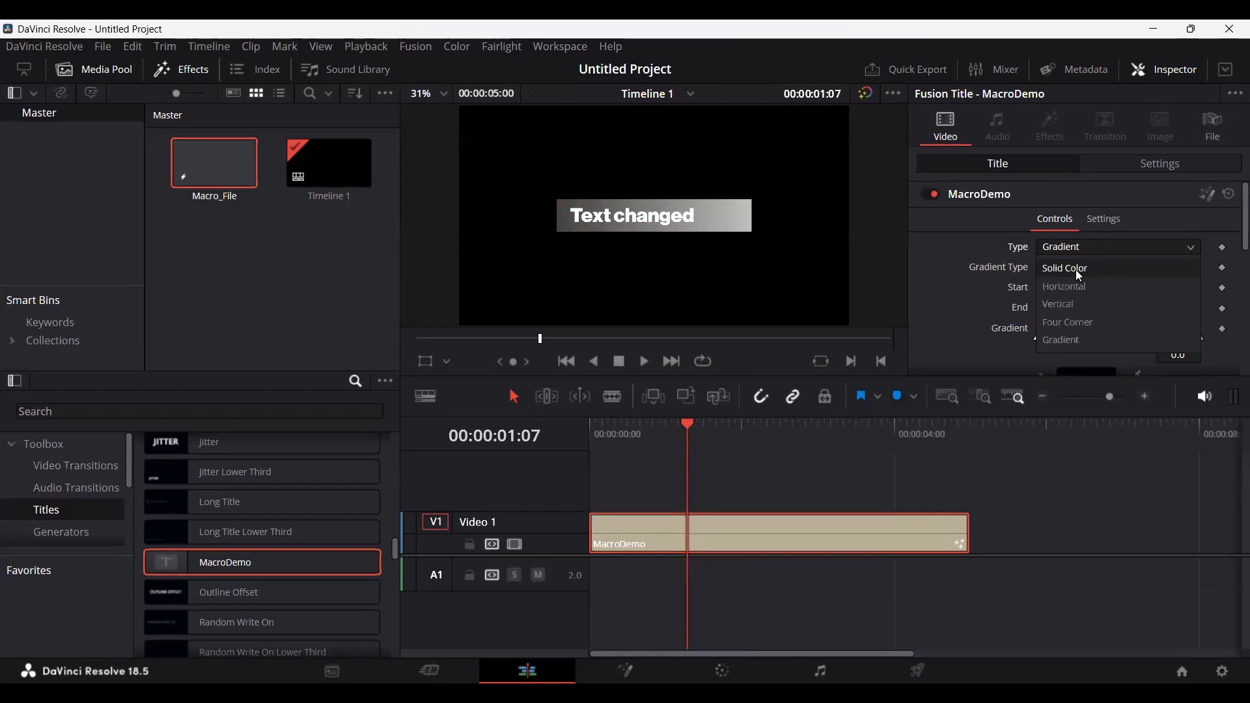
pyautogui.click(1076, 269)
# Set the title's text size to about 0.1063, keeping the Nimbus Sans Becker PBla font.
pyautogui.scroll(-2, 1007, 273)
pyautogui.scroll(-2, 1003, 278)
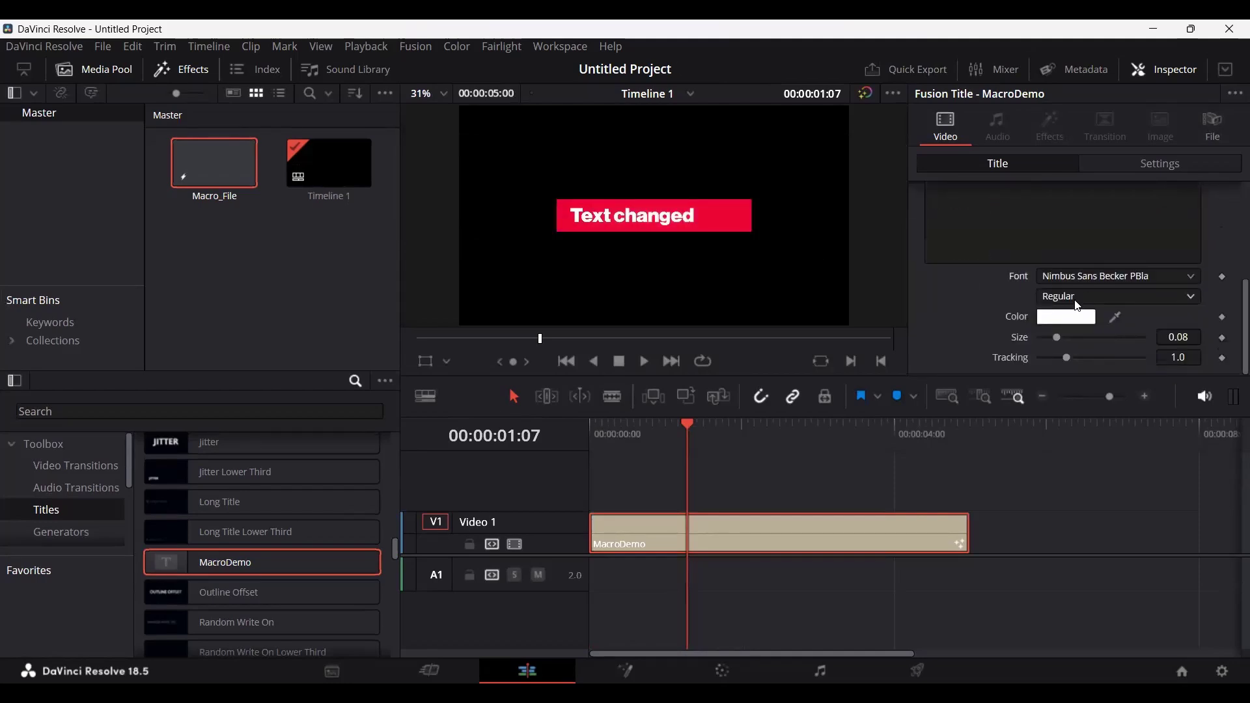
pyautogui.click(1081, 280)
pyautogui.click(1069, 315)
pyautogui.moveTo(1059, 335)
pyautogui.mouseDown()
pyautogui.moveTo(1069, 333)
pyautogui.moveTo(1058, 324)
pyautogui.mouseUp()
# Try a teal text color (#51969e) on the title.
pyautogui.click(1060, 320)
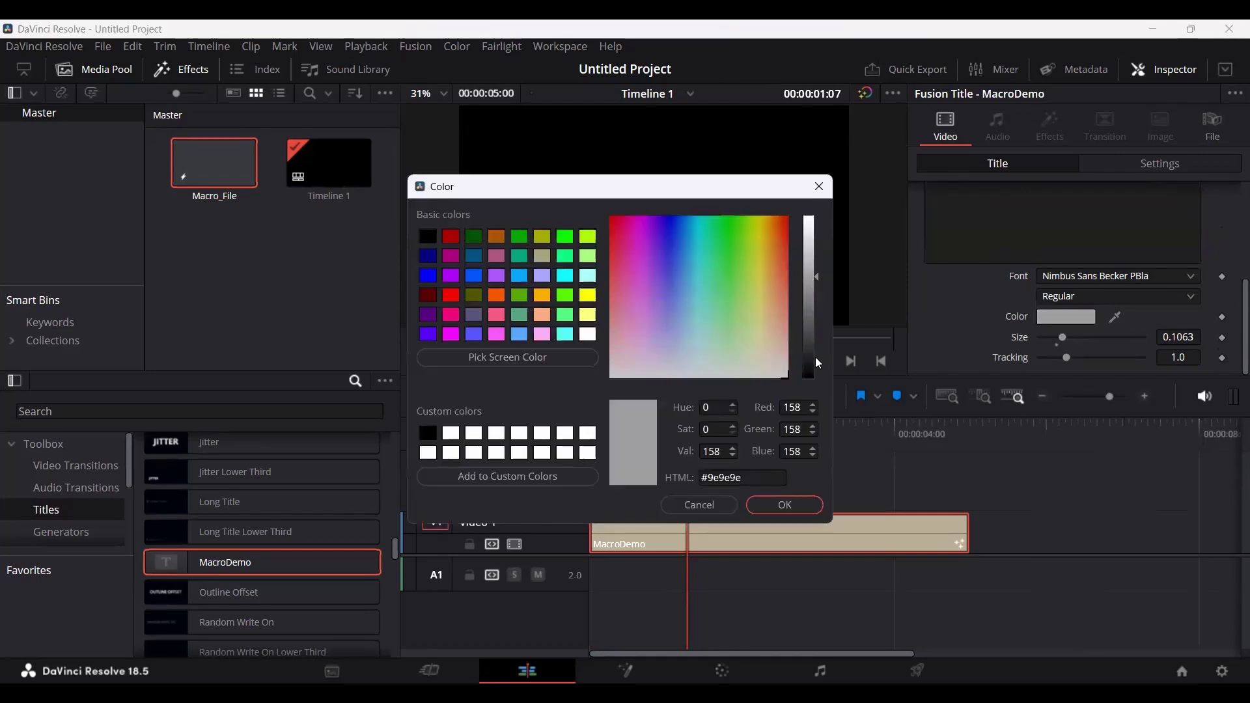
pyautogui.moveTo(642, 232); pyautogui.dragTo(286, 189)
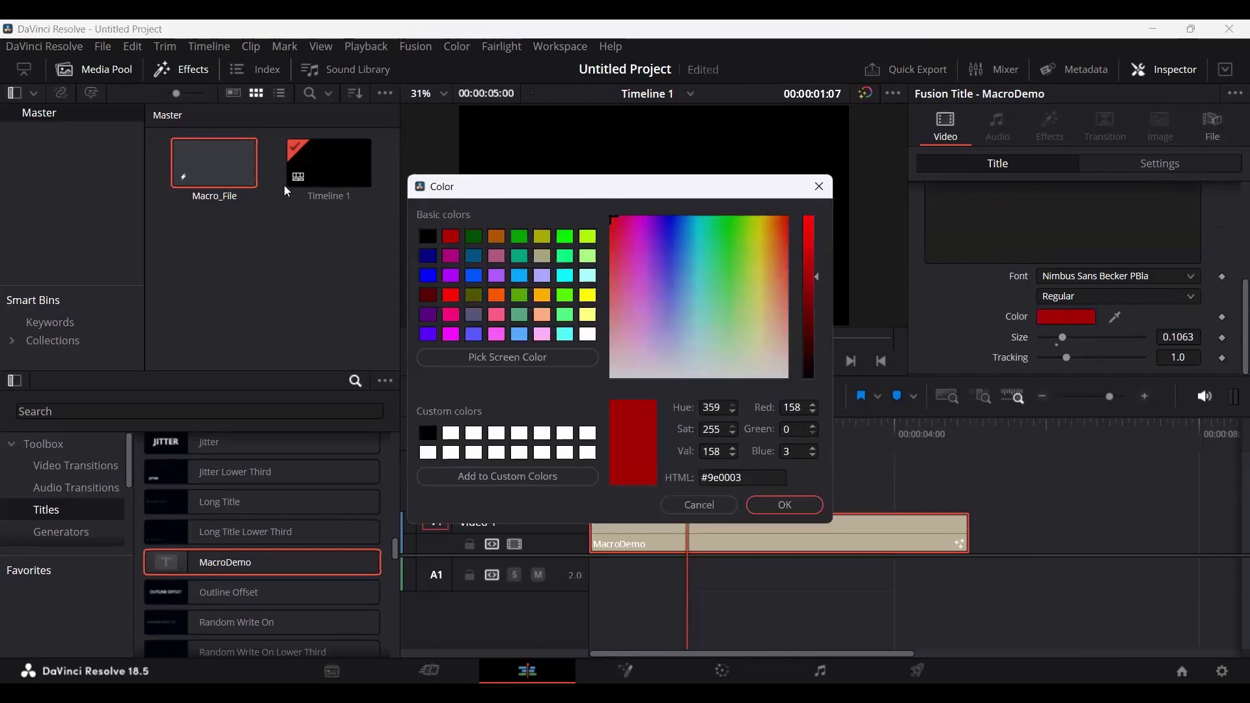
pyautogui.moveTo(350, 225); pyautogui.dragTo(368, 299)
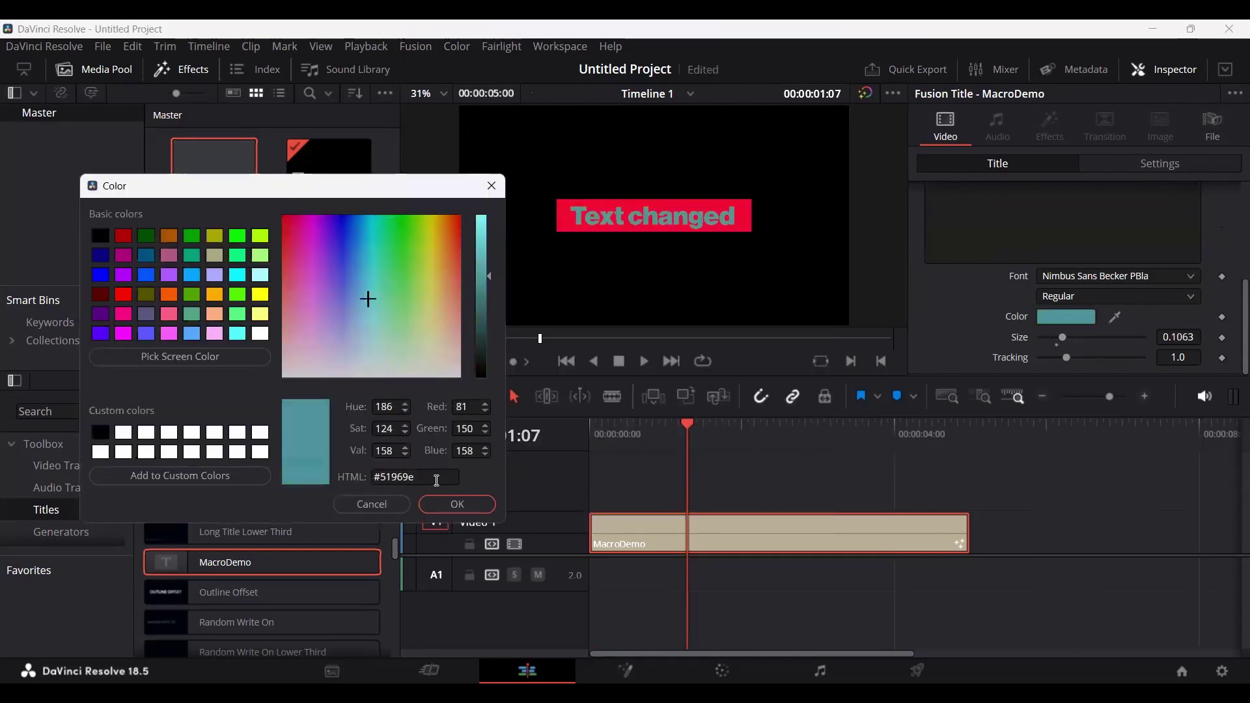
pyautogui.click(387, 501)
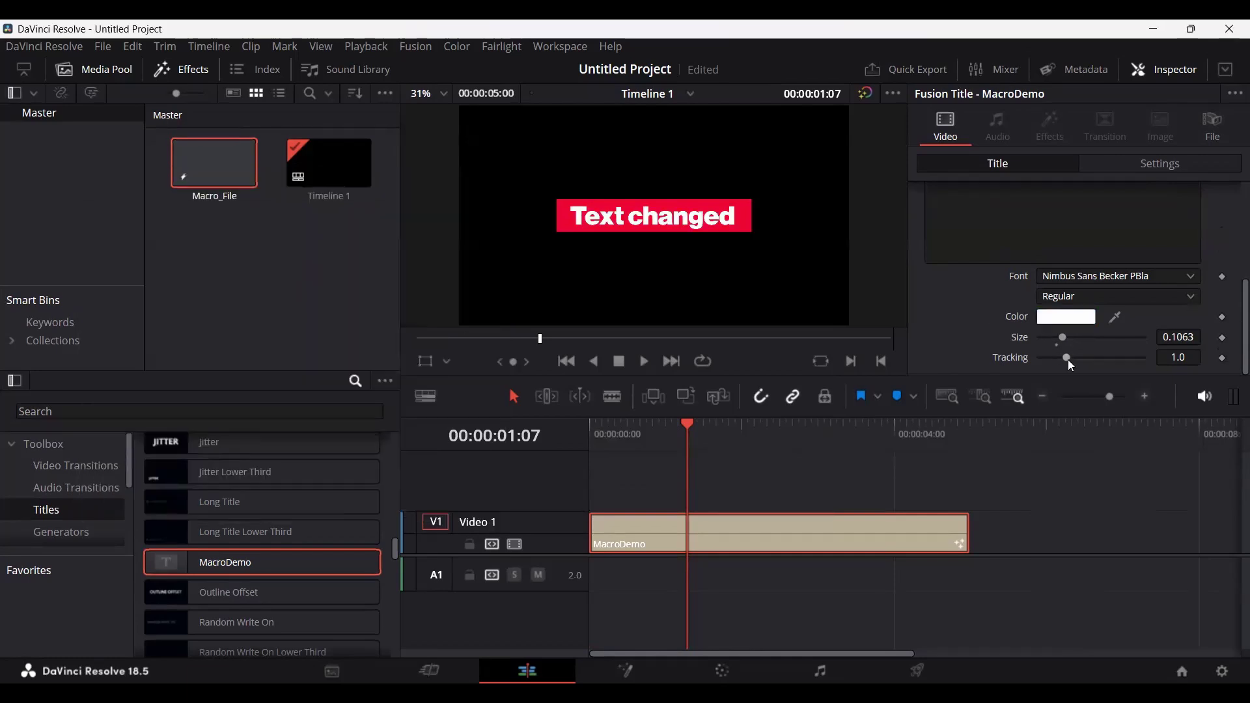
pyautogui.moveTo(1068, 360)
pyautogui.mouseDown()
pyautogui.moveTo(1081, 359)
pyautogui.moveTo(1070, 362)
pyautogui.mouseUp()
pyautogui.scroll(5, 993, 297)
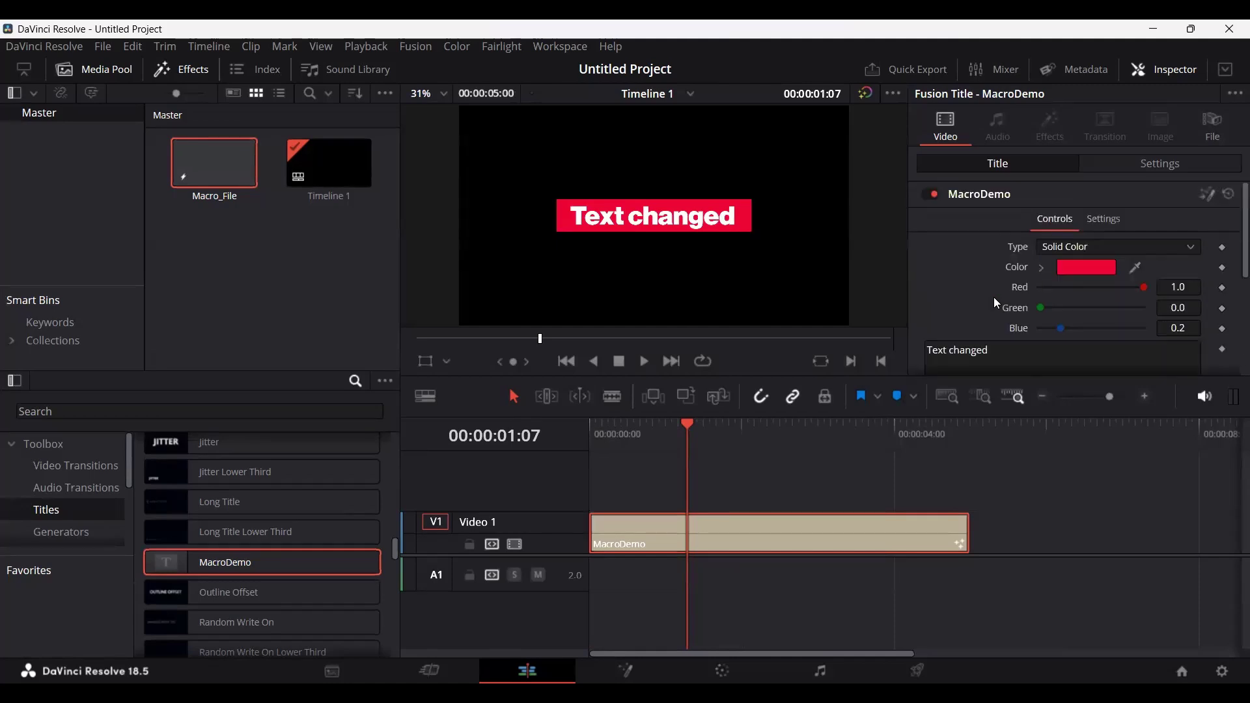